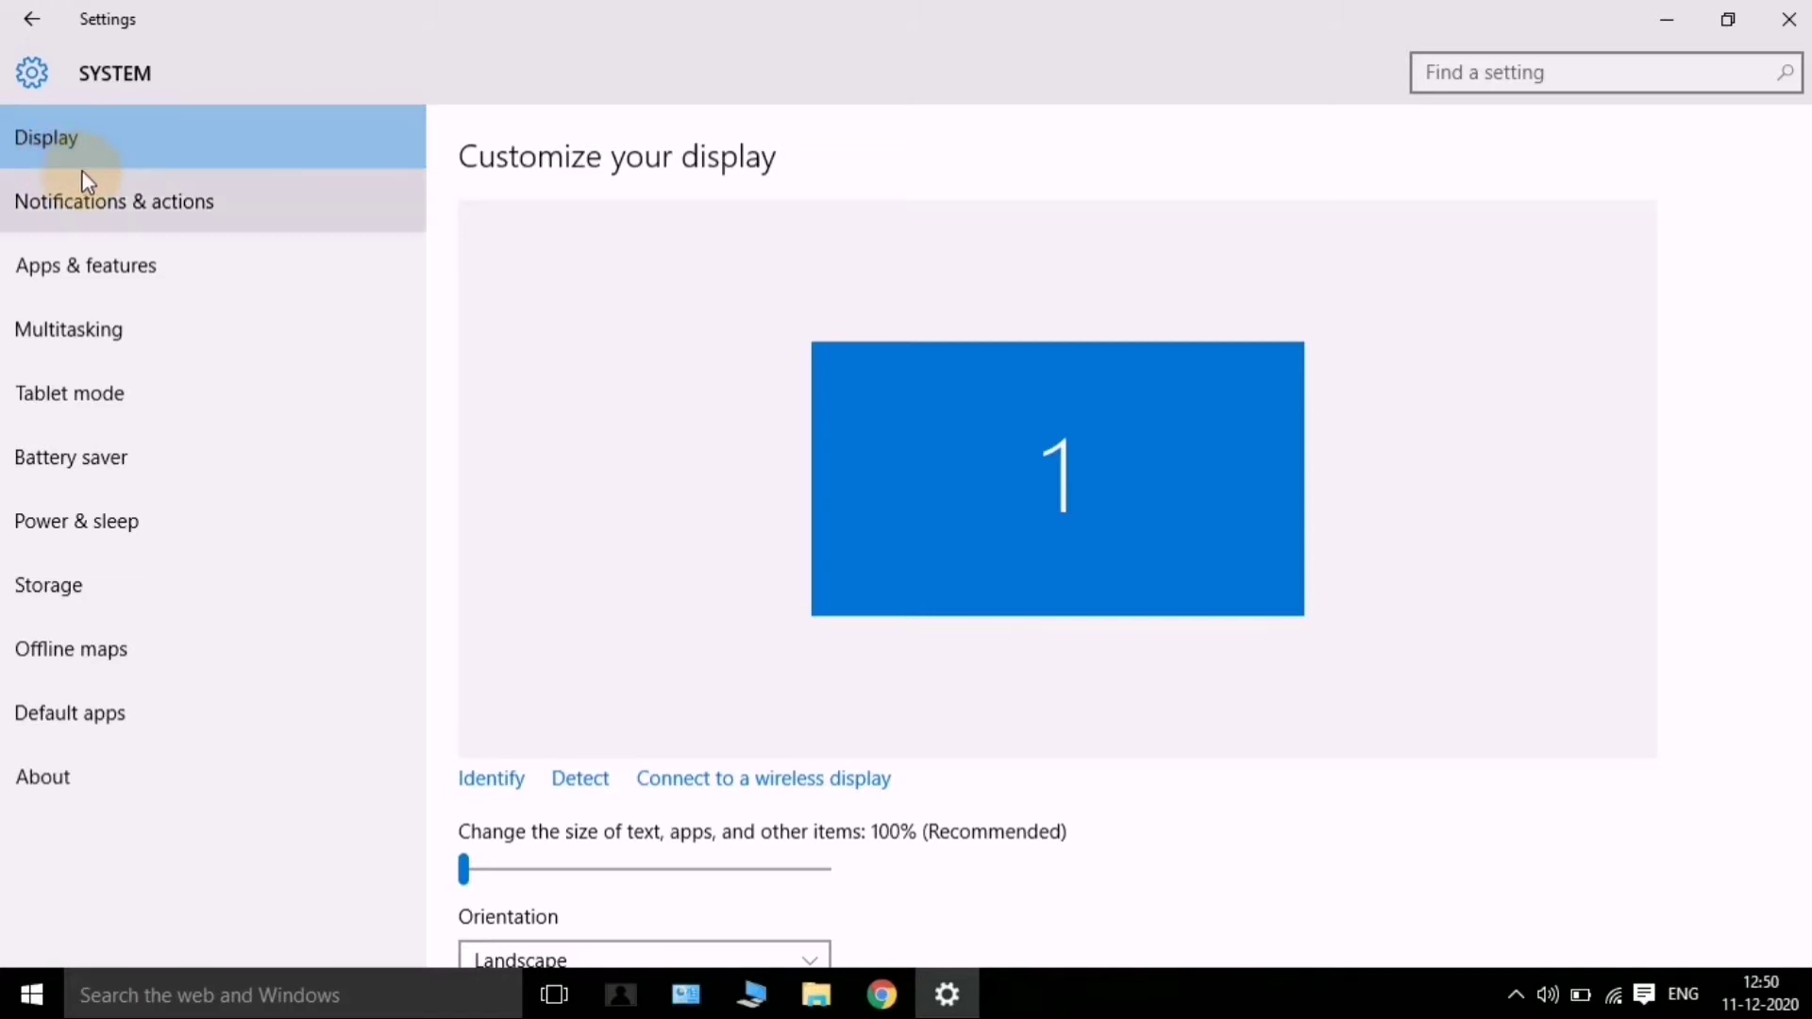
# Open the Notifications & actions settings and look through the quick actions, icon links and notification options.
pyautogui.click(104, 206)
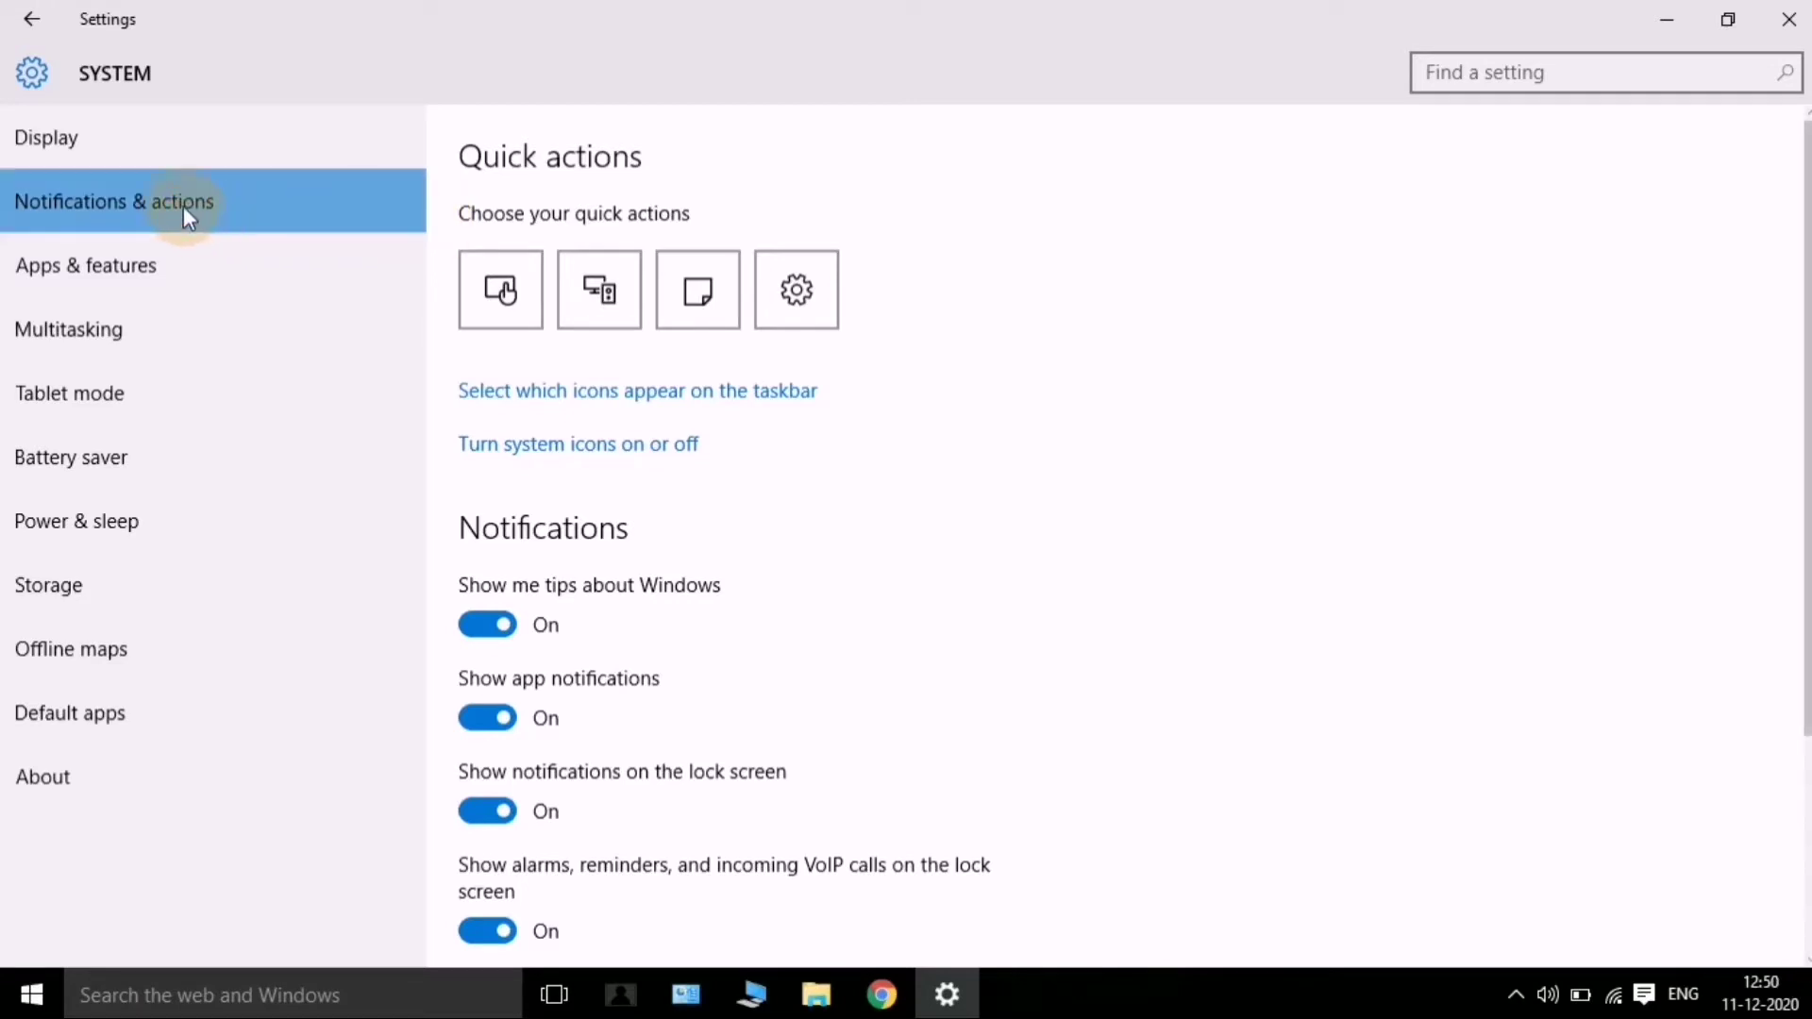
pyautogui.scroll(-3, 1005, 189)
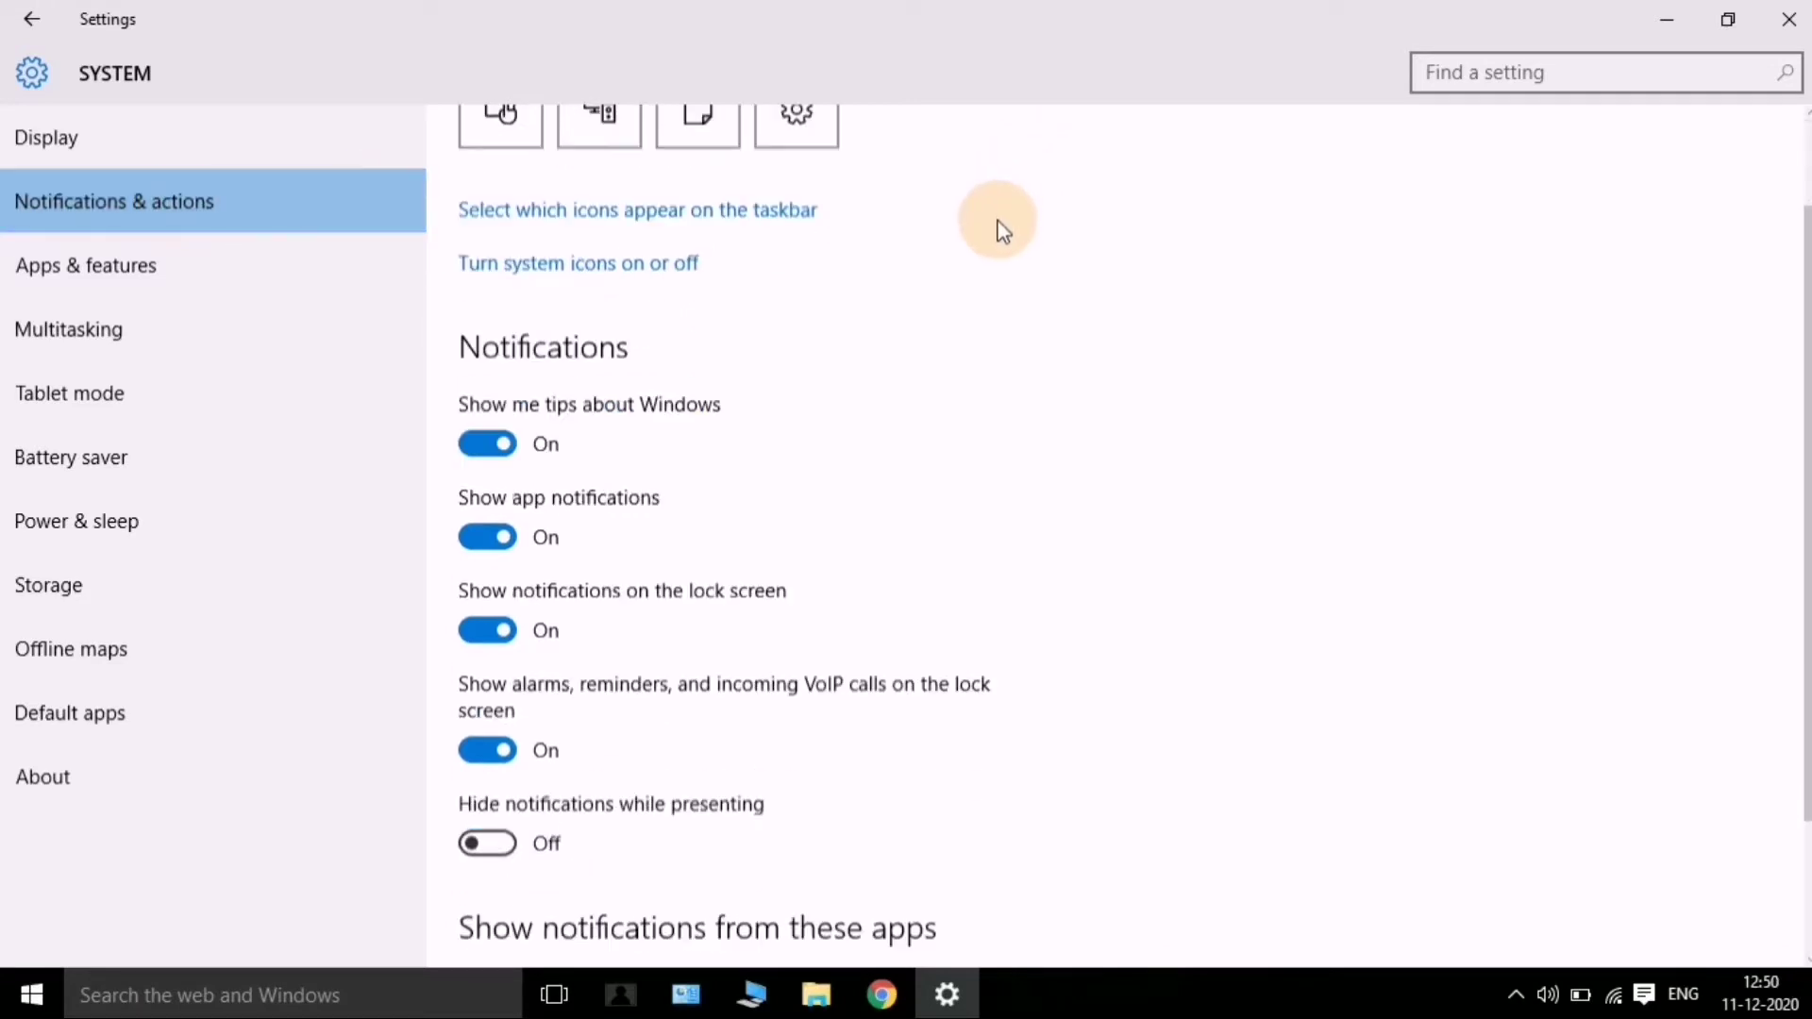
pyautogui.scroll(3, 994, 240)
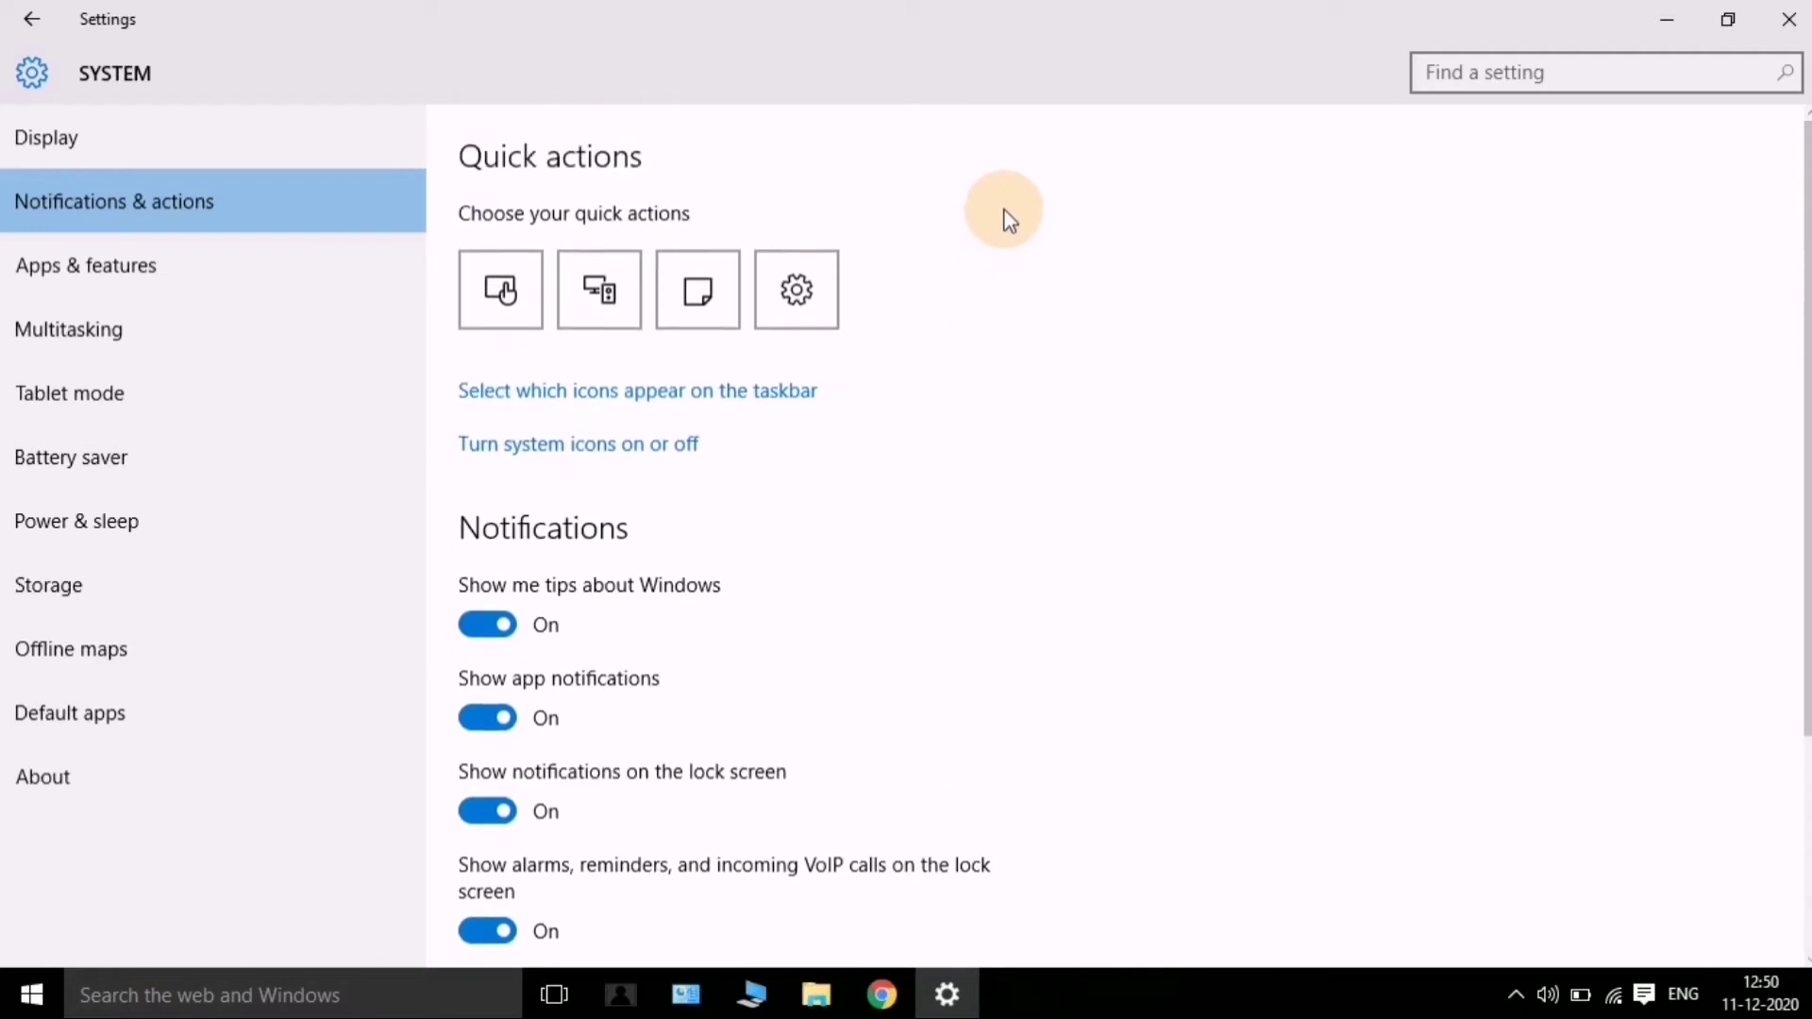
pyautogui.scroll(-3, 972, 265)
pyautogui.scroll(3, 951, 291)
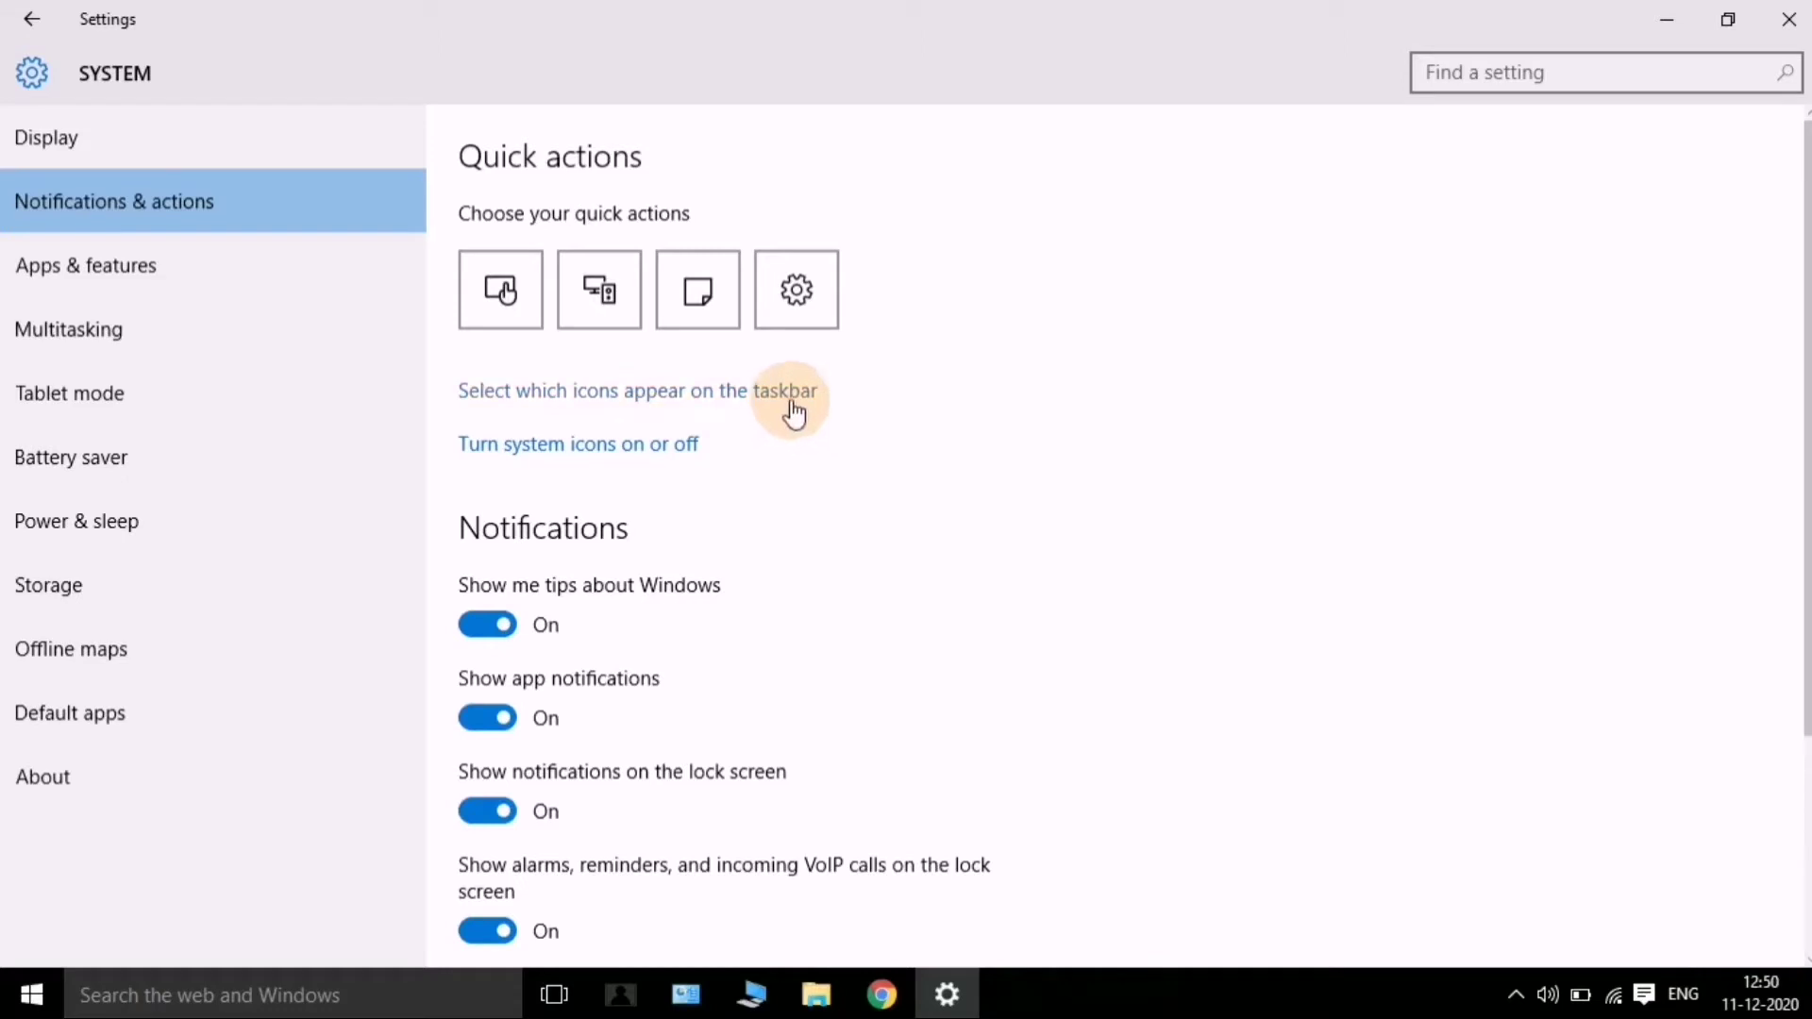
pyautogui.scroll(-2, 688, 560)
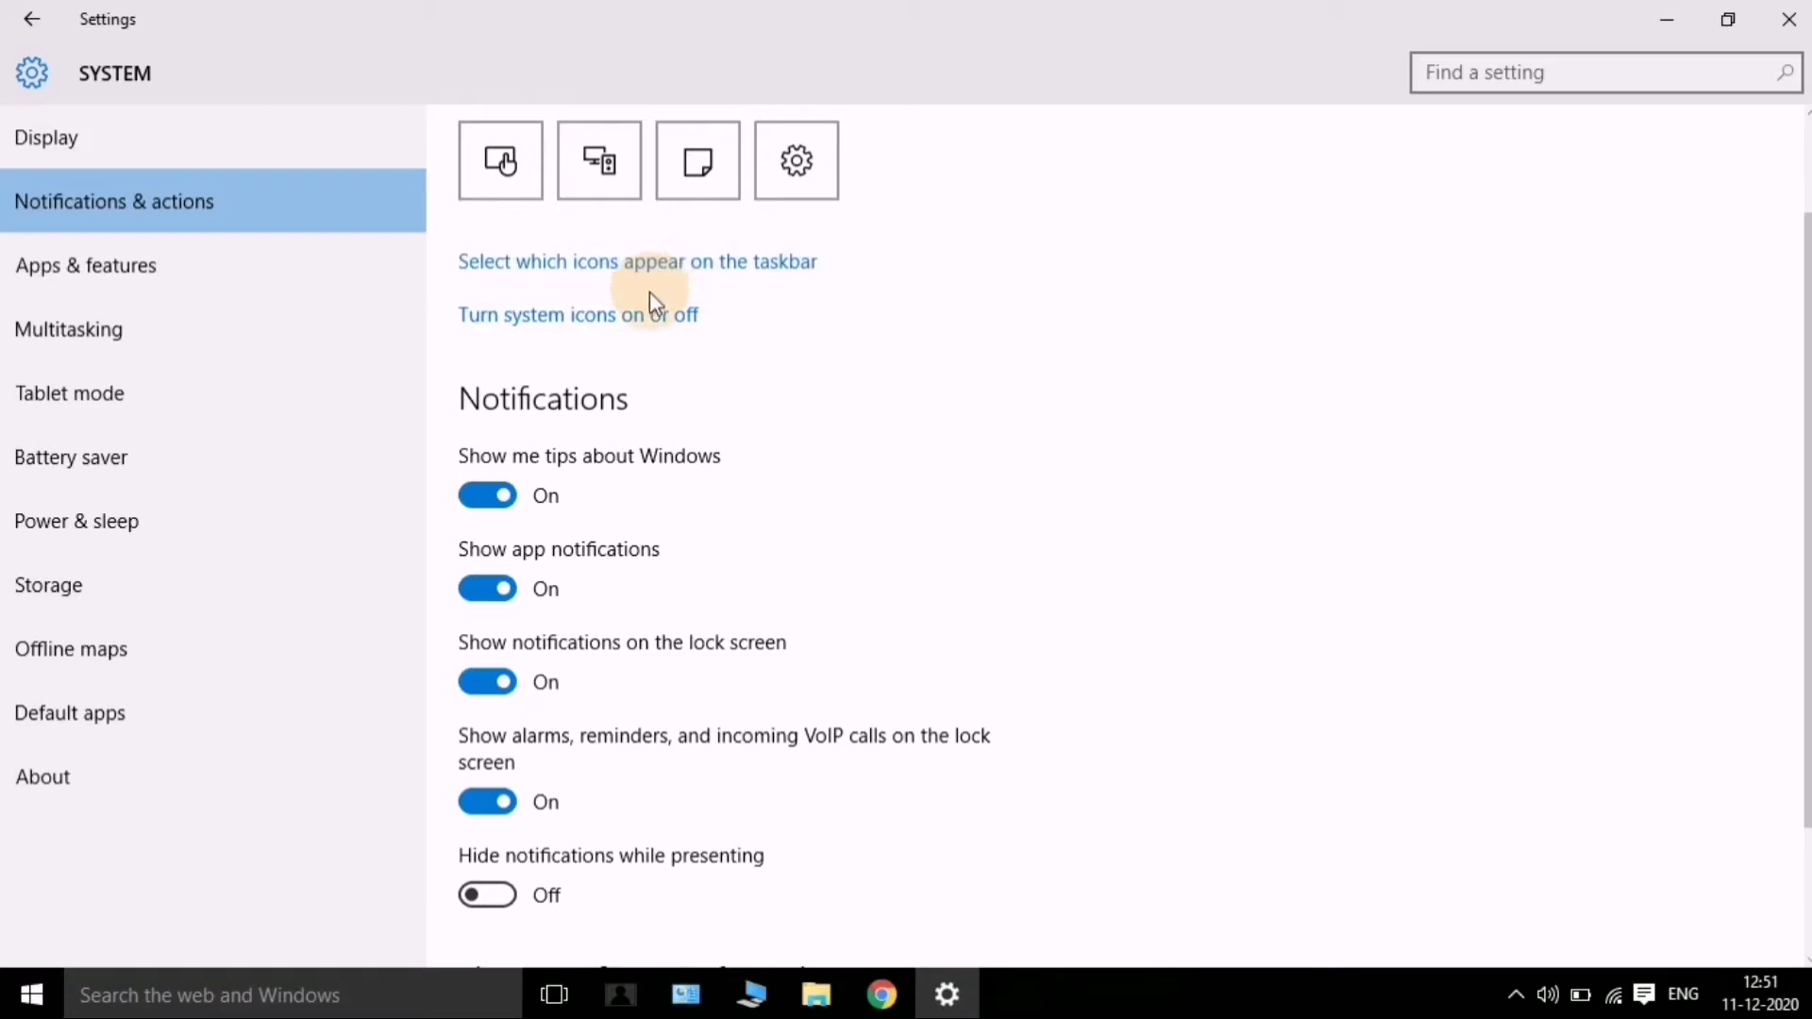
# In the settings for which icons appear on the taskbar, switch the Volume and Network icons off and back on.
pyautogui.click(604, 271)
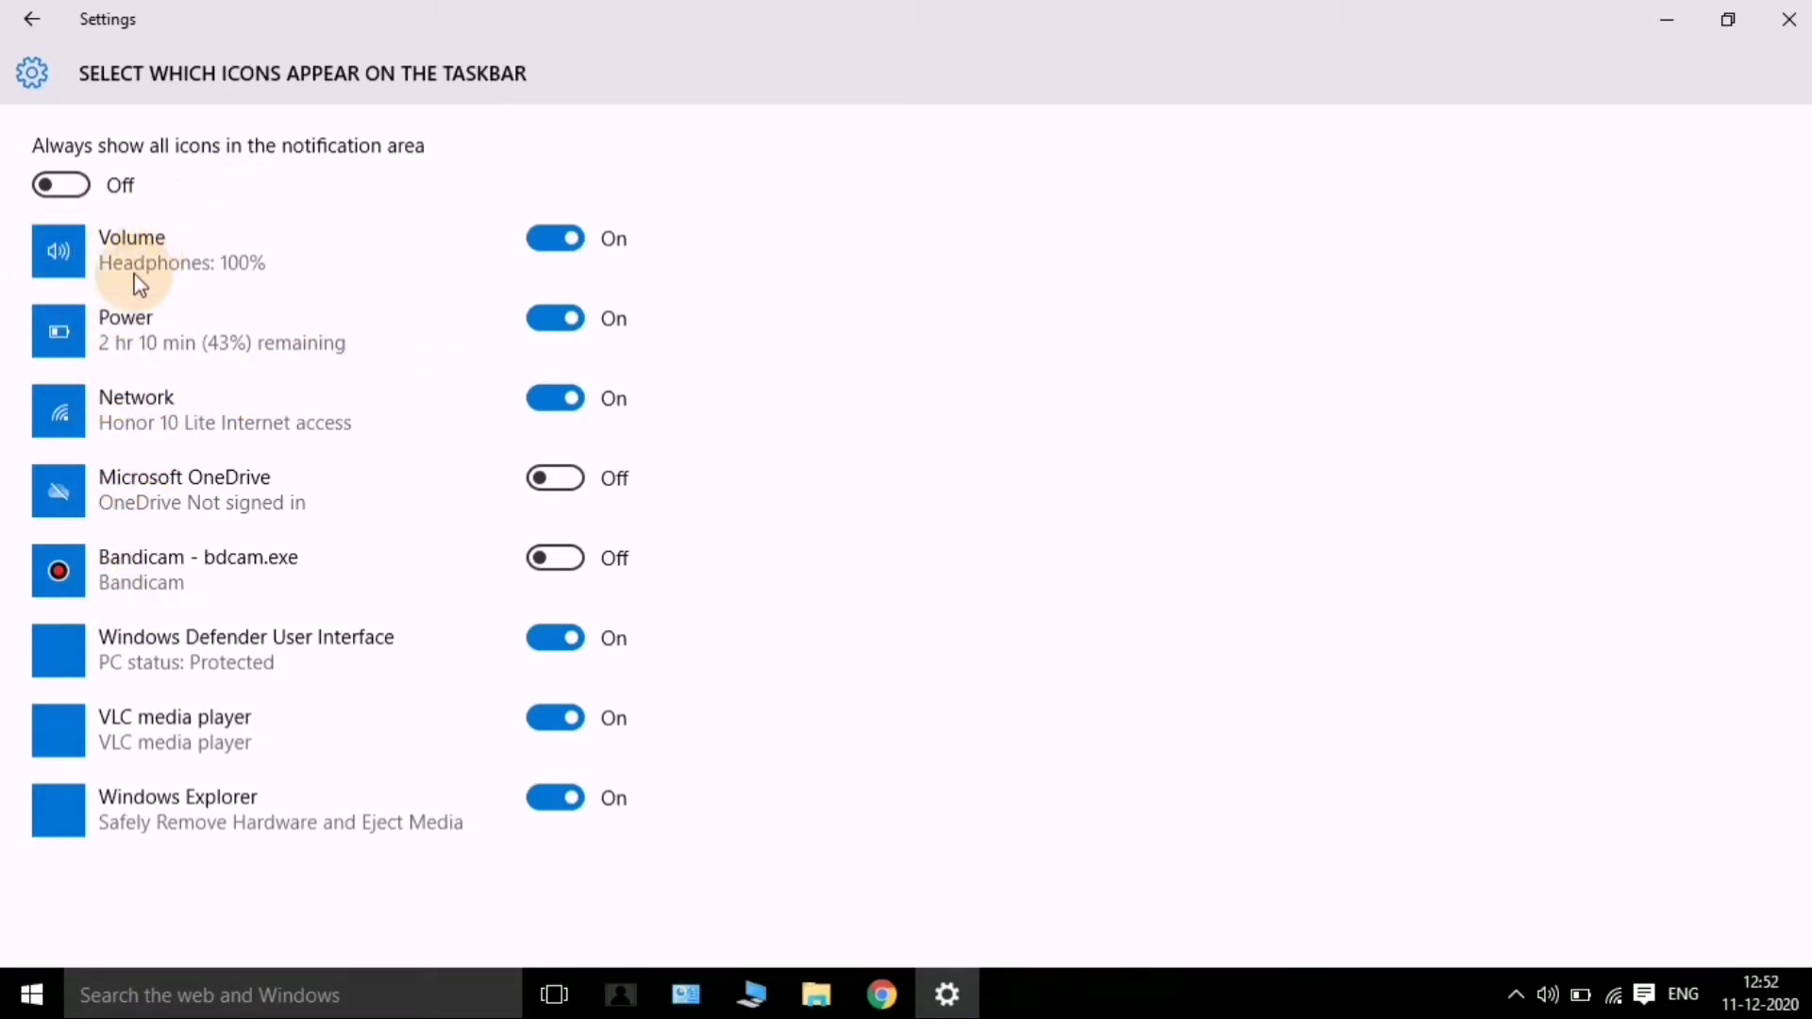
pyautogui.click(561, 248)
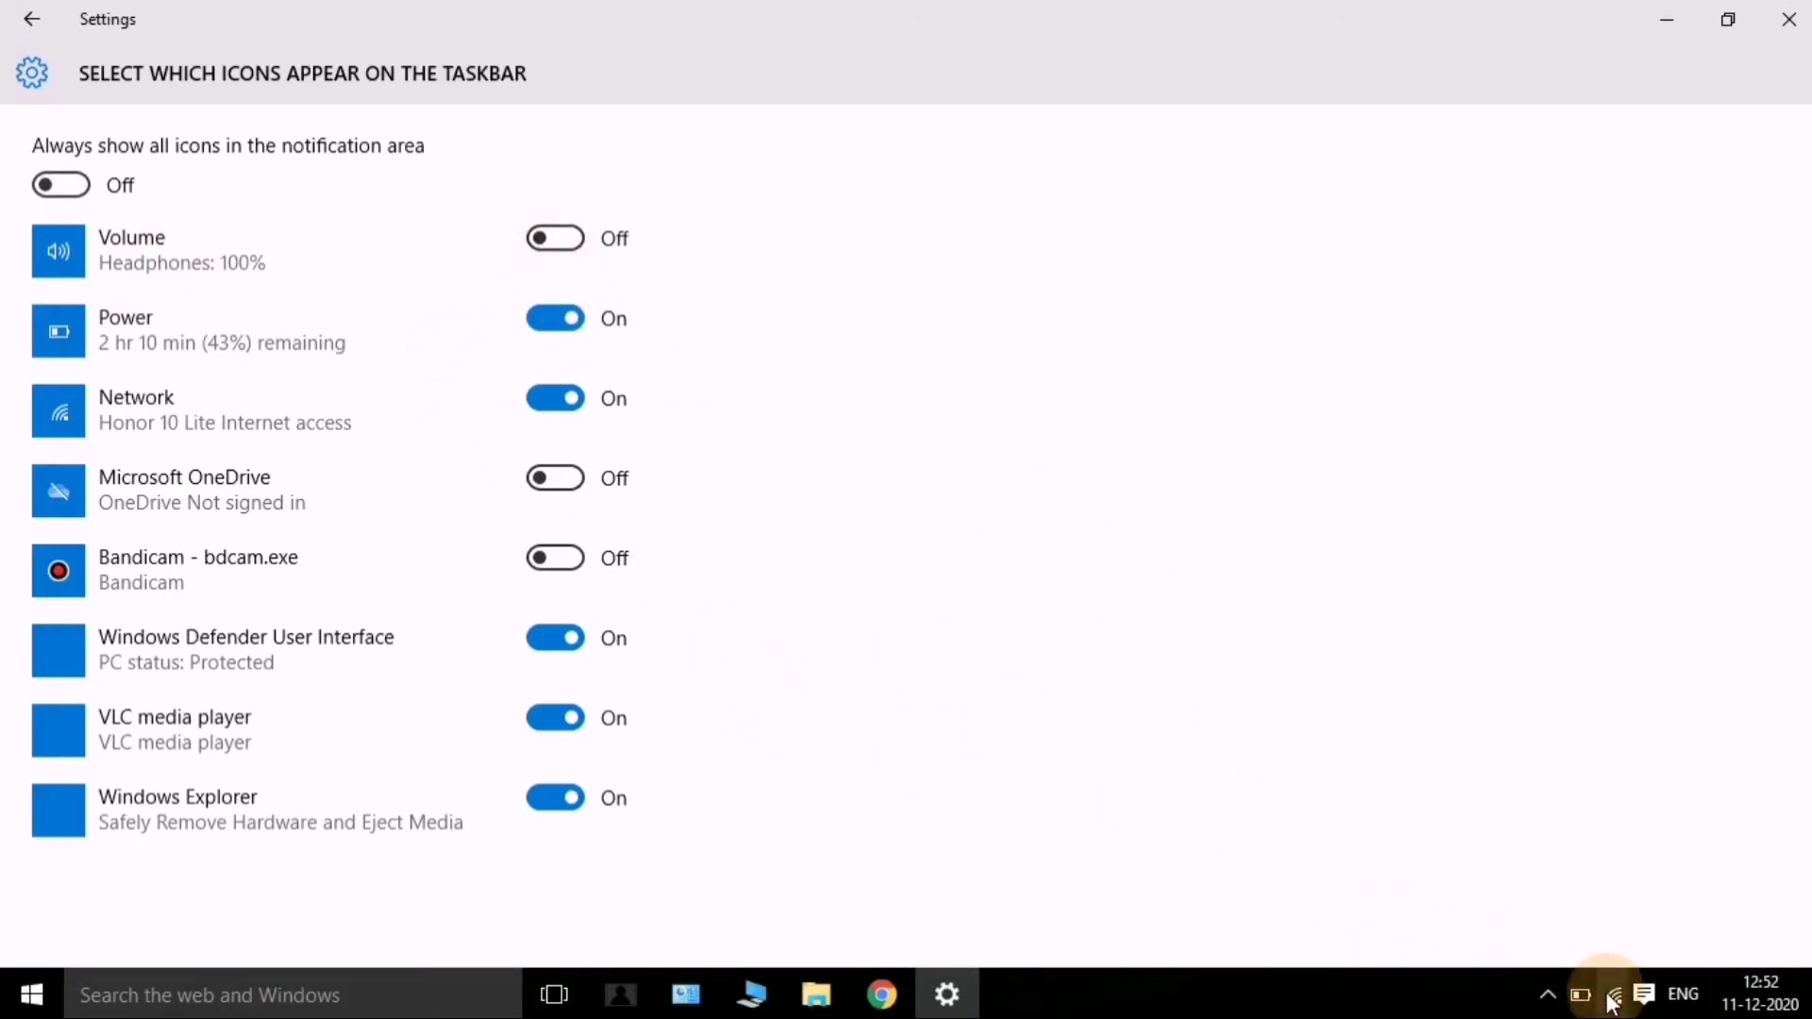
pyautogui.moveTo(1574, 1008)
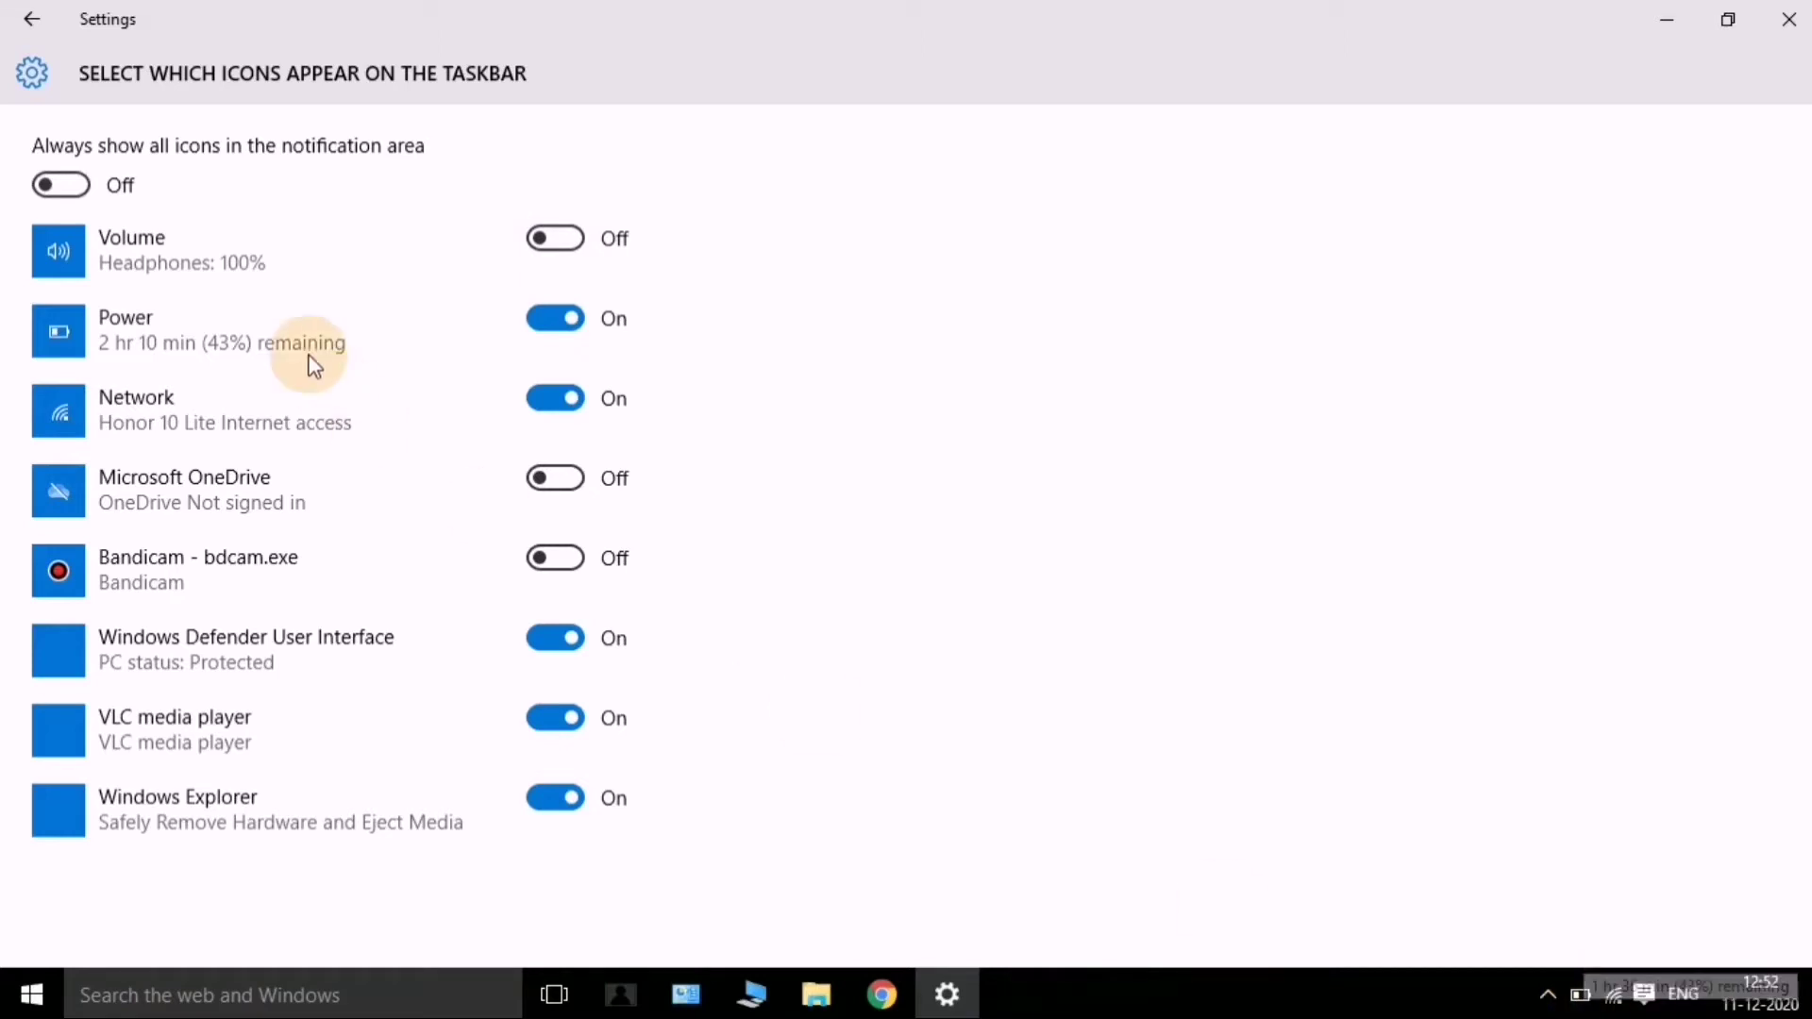
pyautogui.click(569, 254)
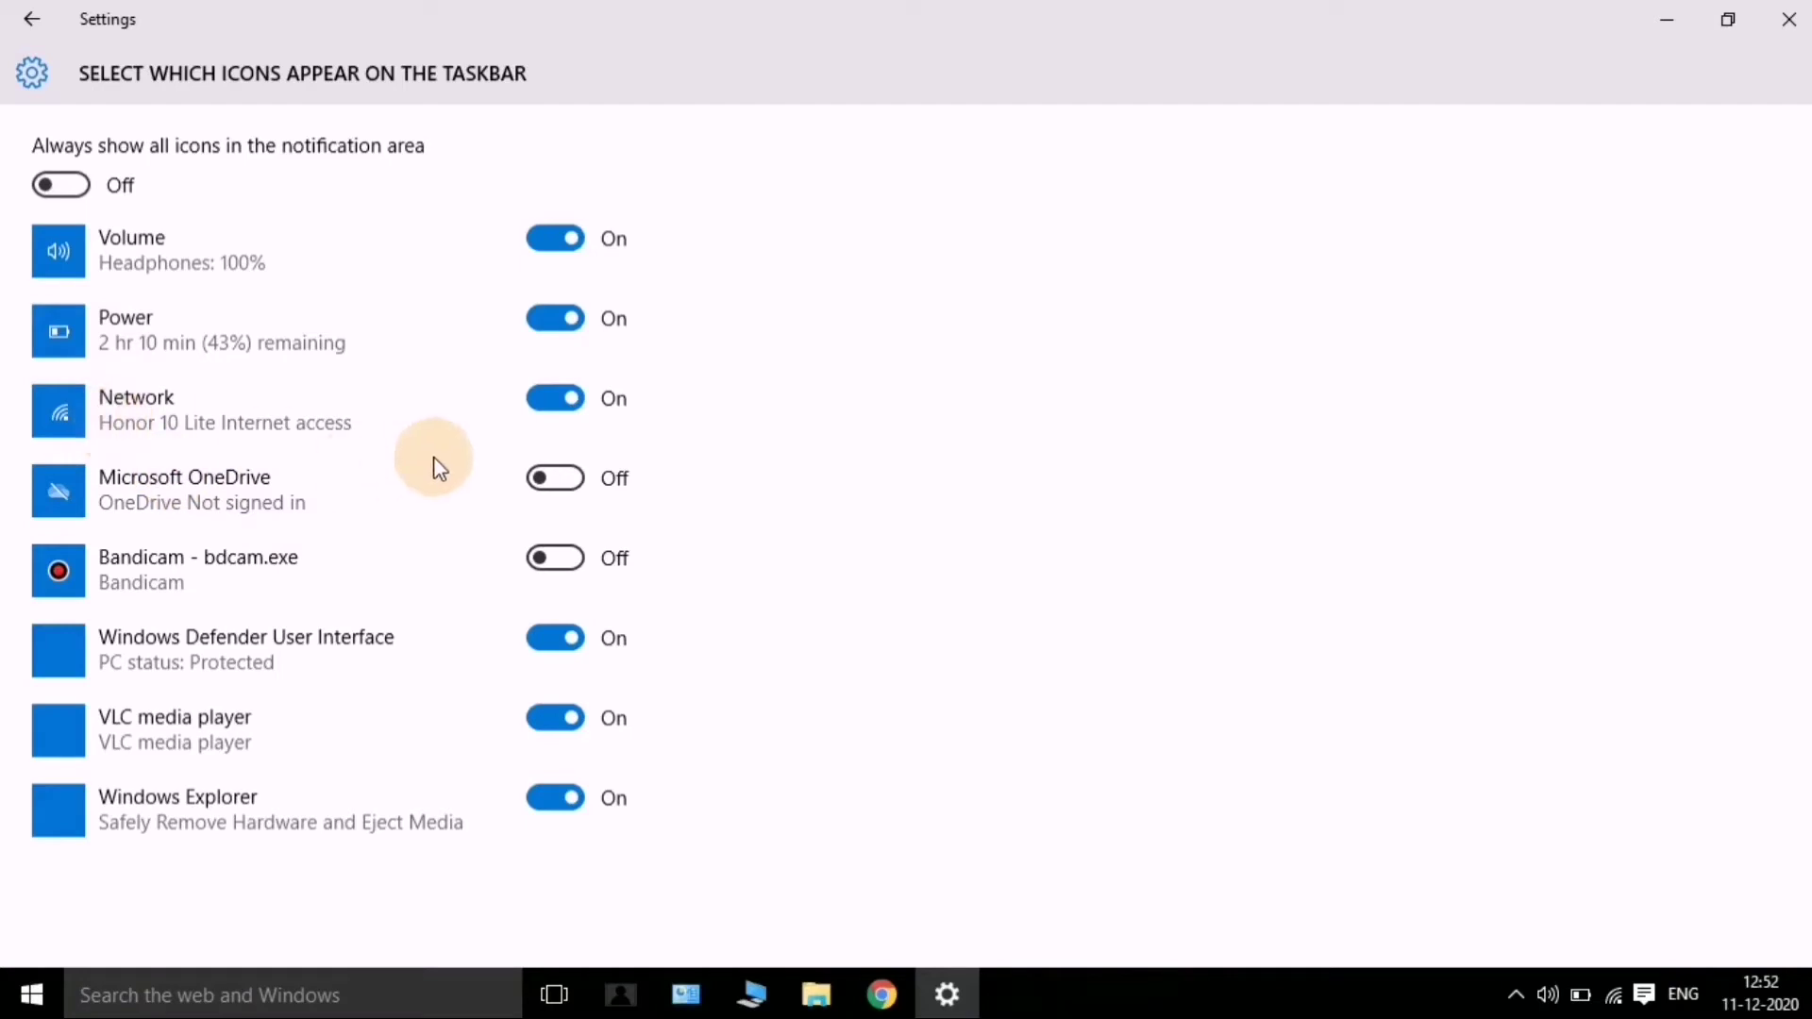
pyautogui.click(571, 401)
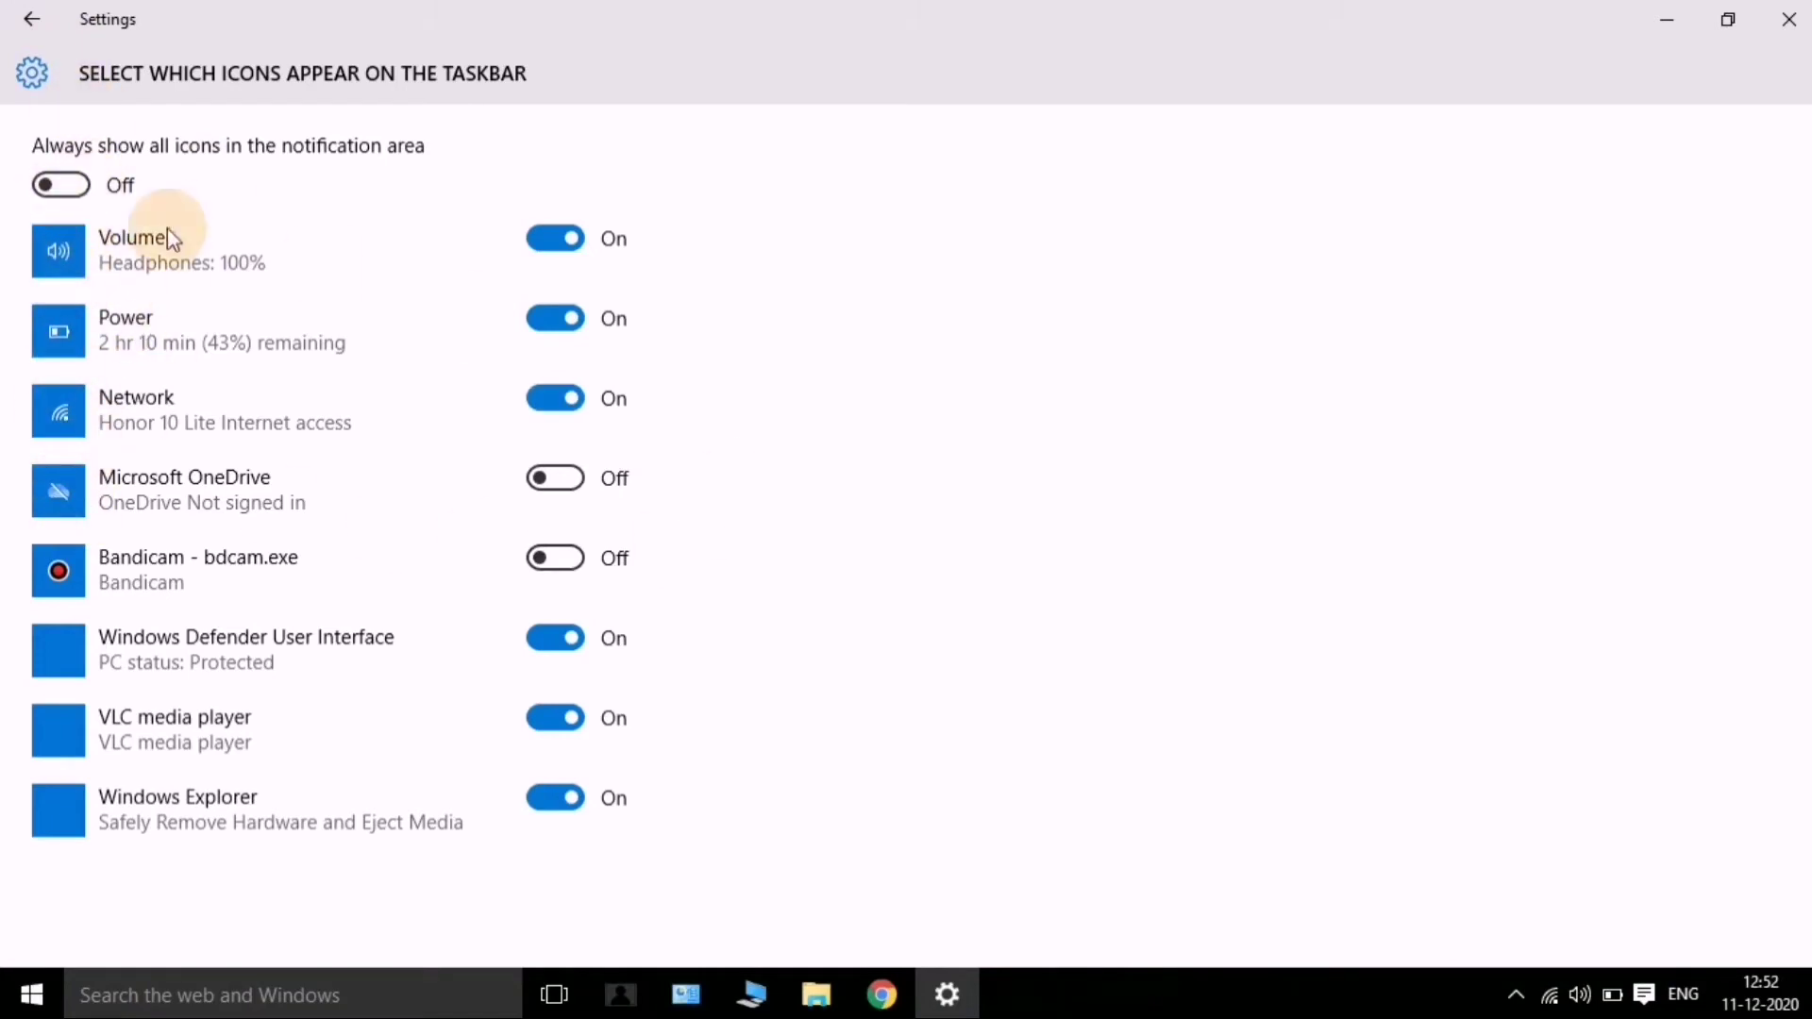
# Switch "Always show all icons in the notification area" on and back off, and return to Notifications & actions.
pyautogui.click(58, 185)
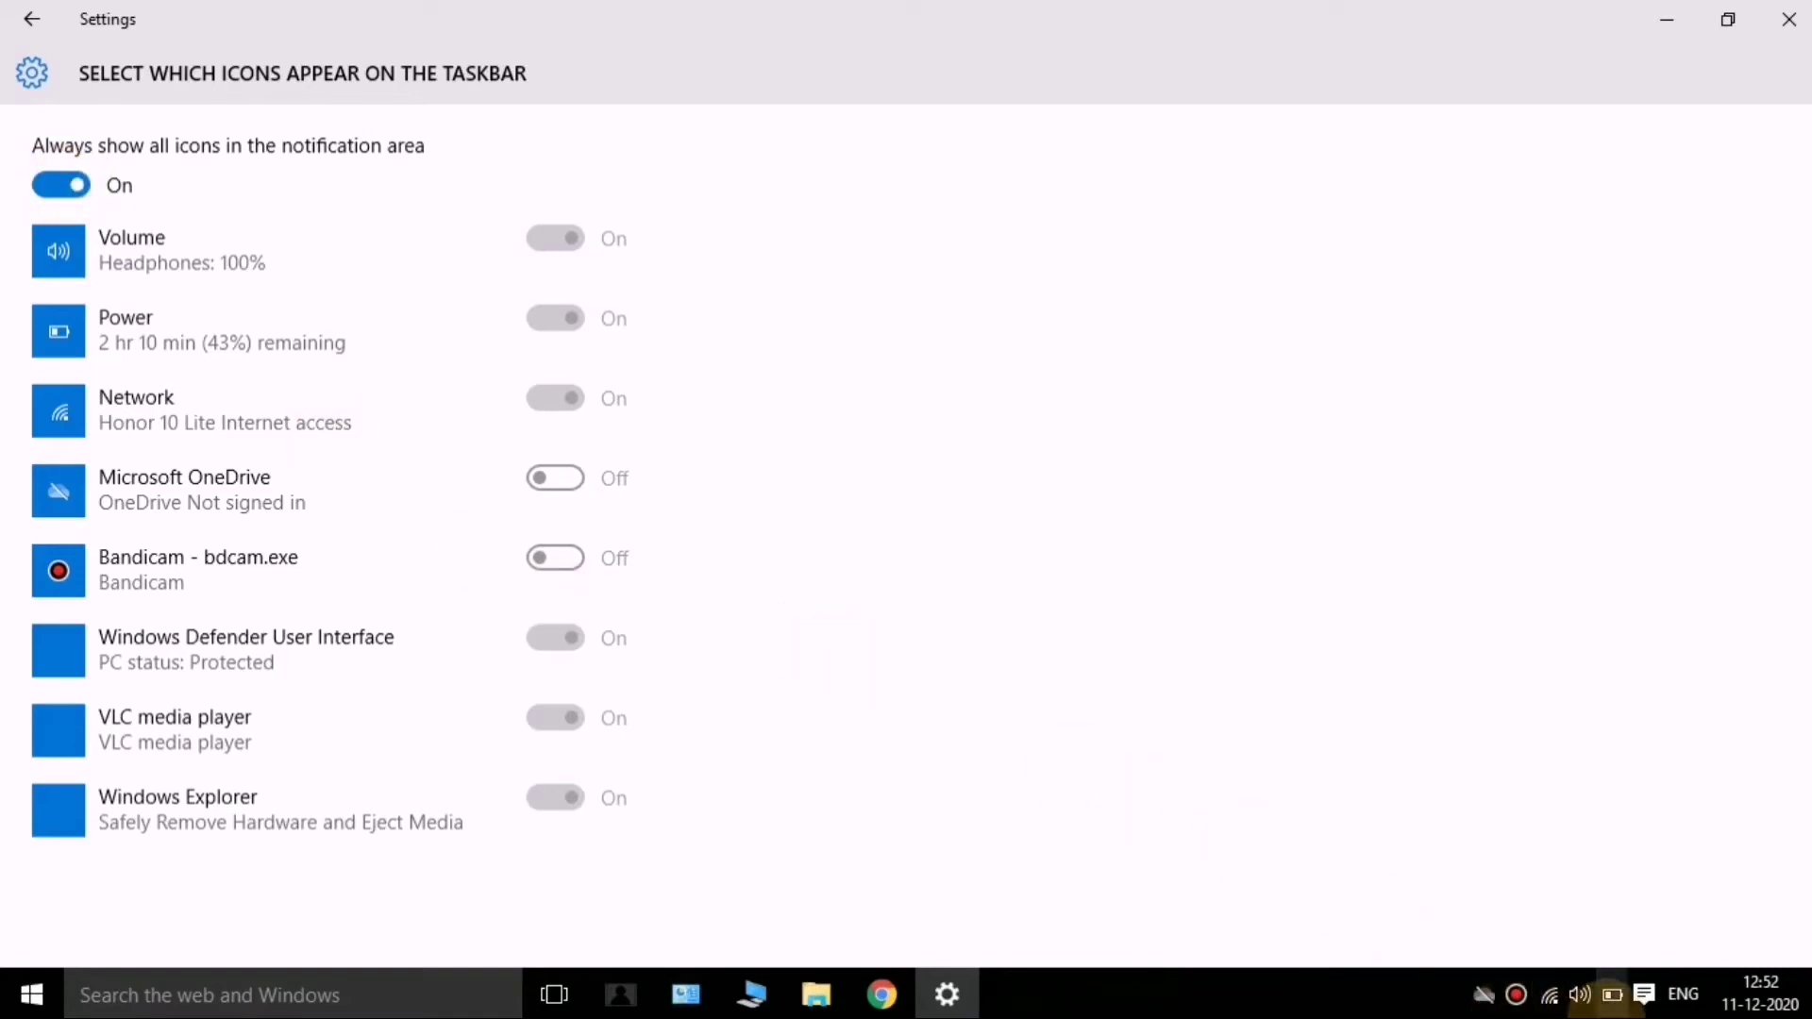
pyautogui.click(49, 185)
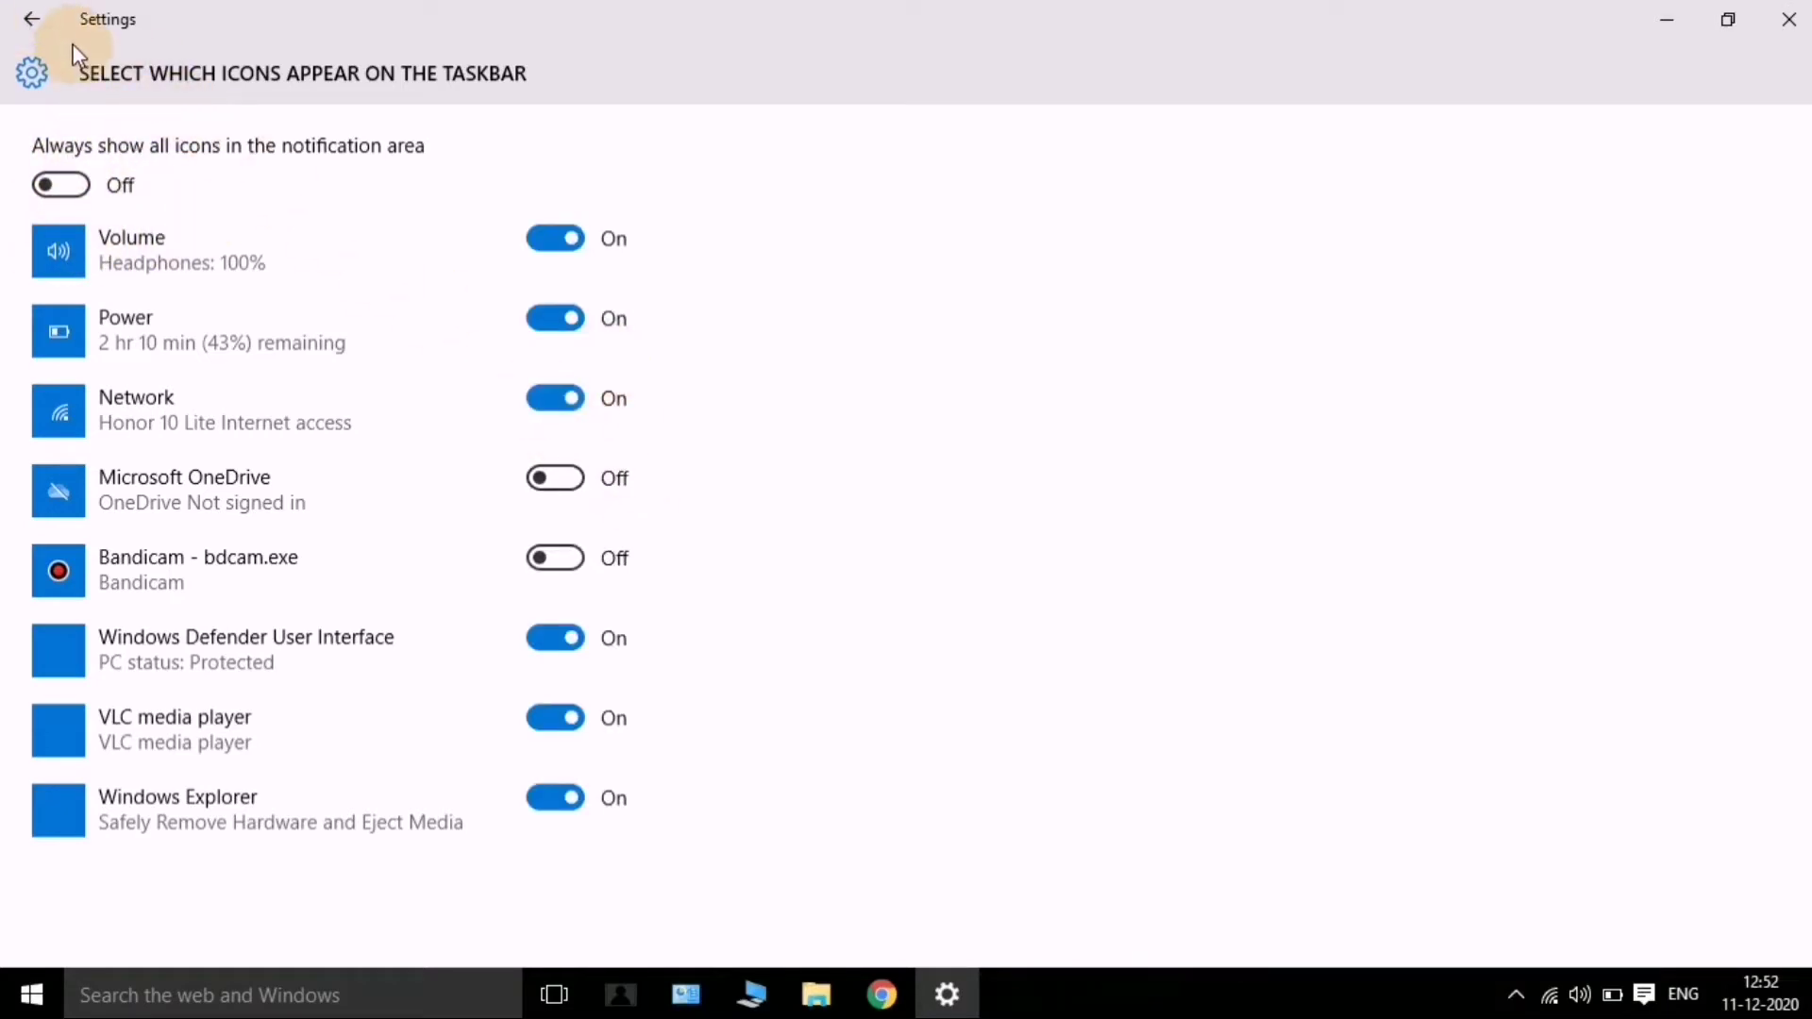
pyautogui.click(47, 19)
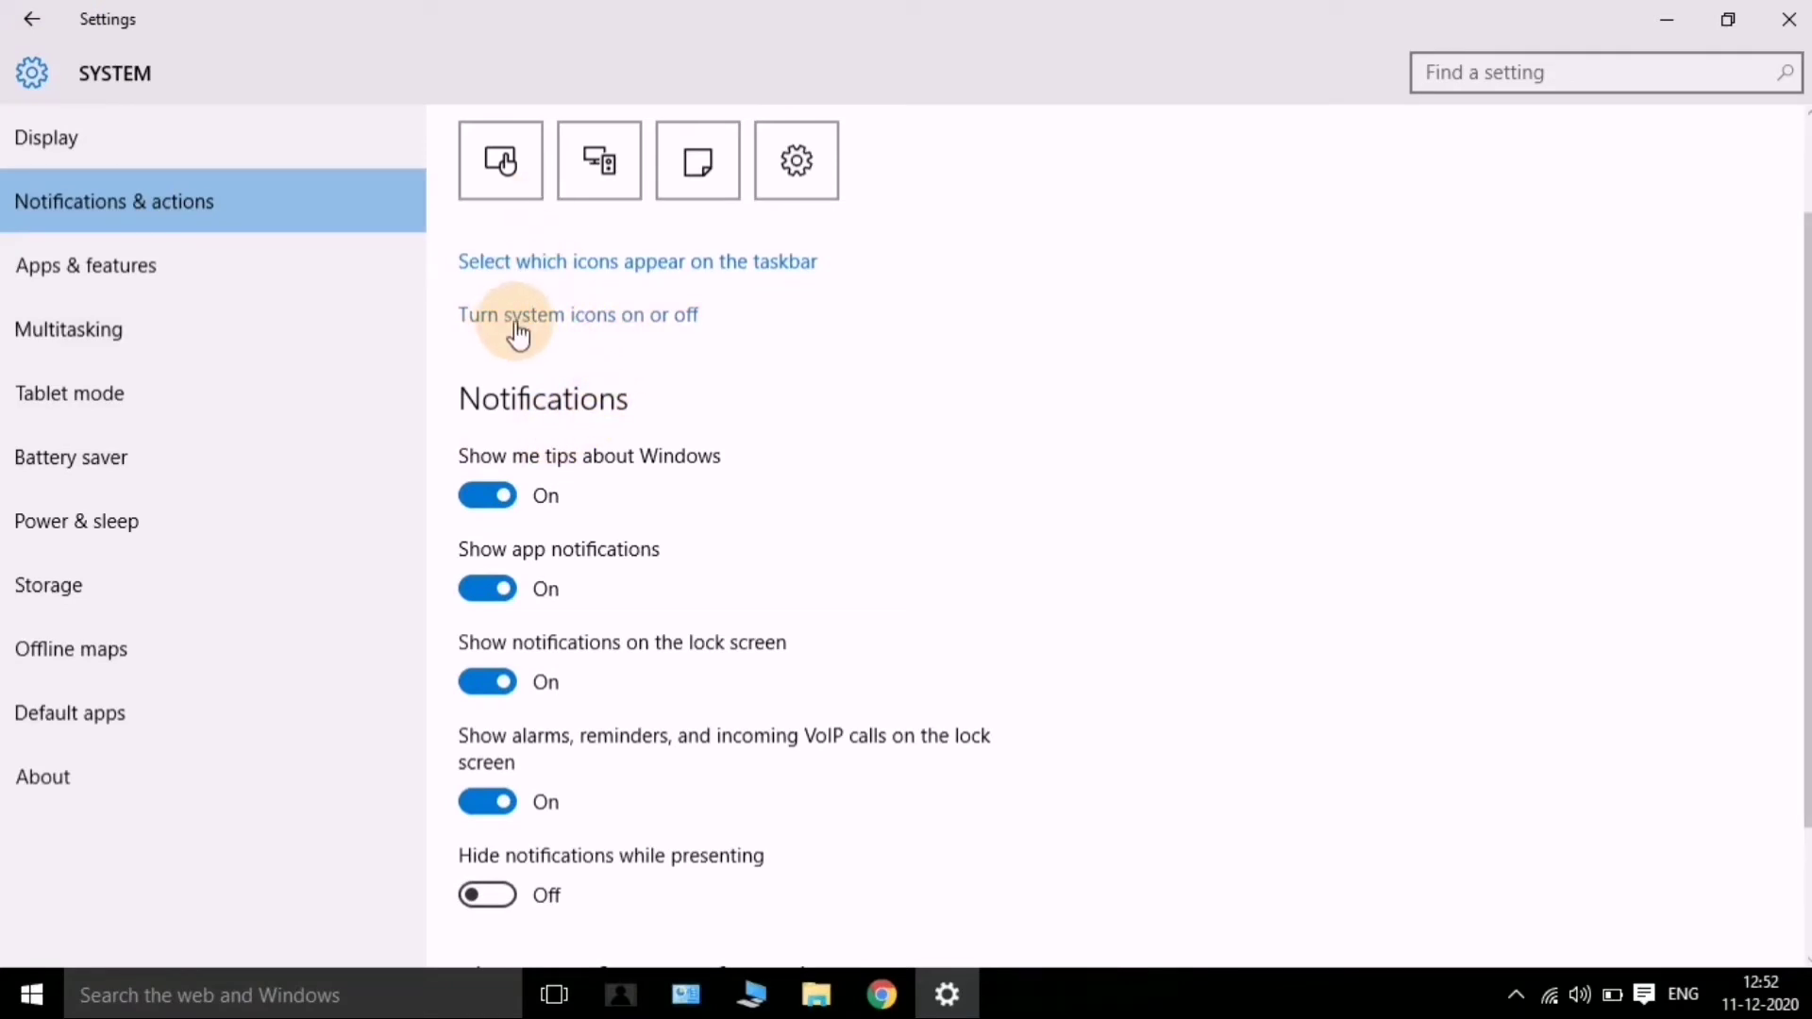
# Look over the system icons page and the taskbar icons page, returning to Notifications & actions after each.
pyautogui.click(650, 322)
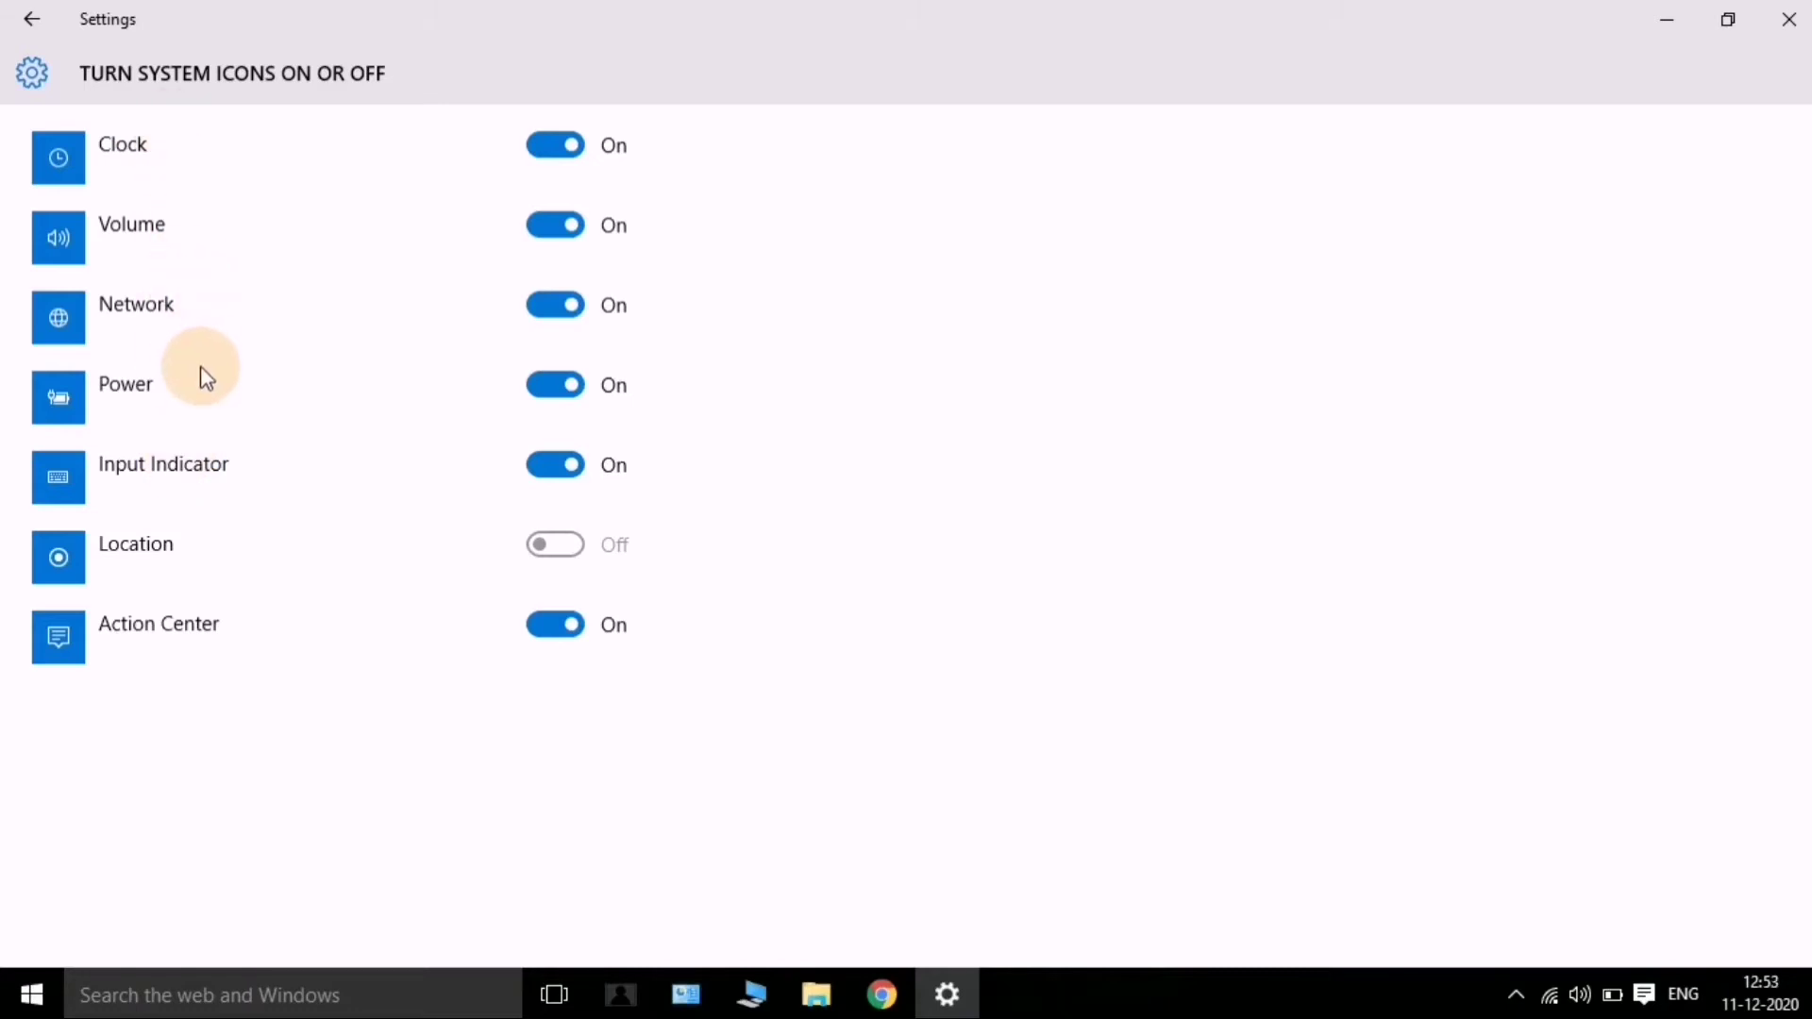
pyautogui.click(25, 21)
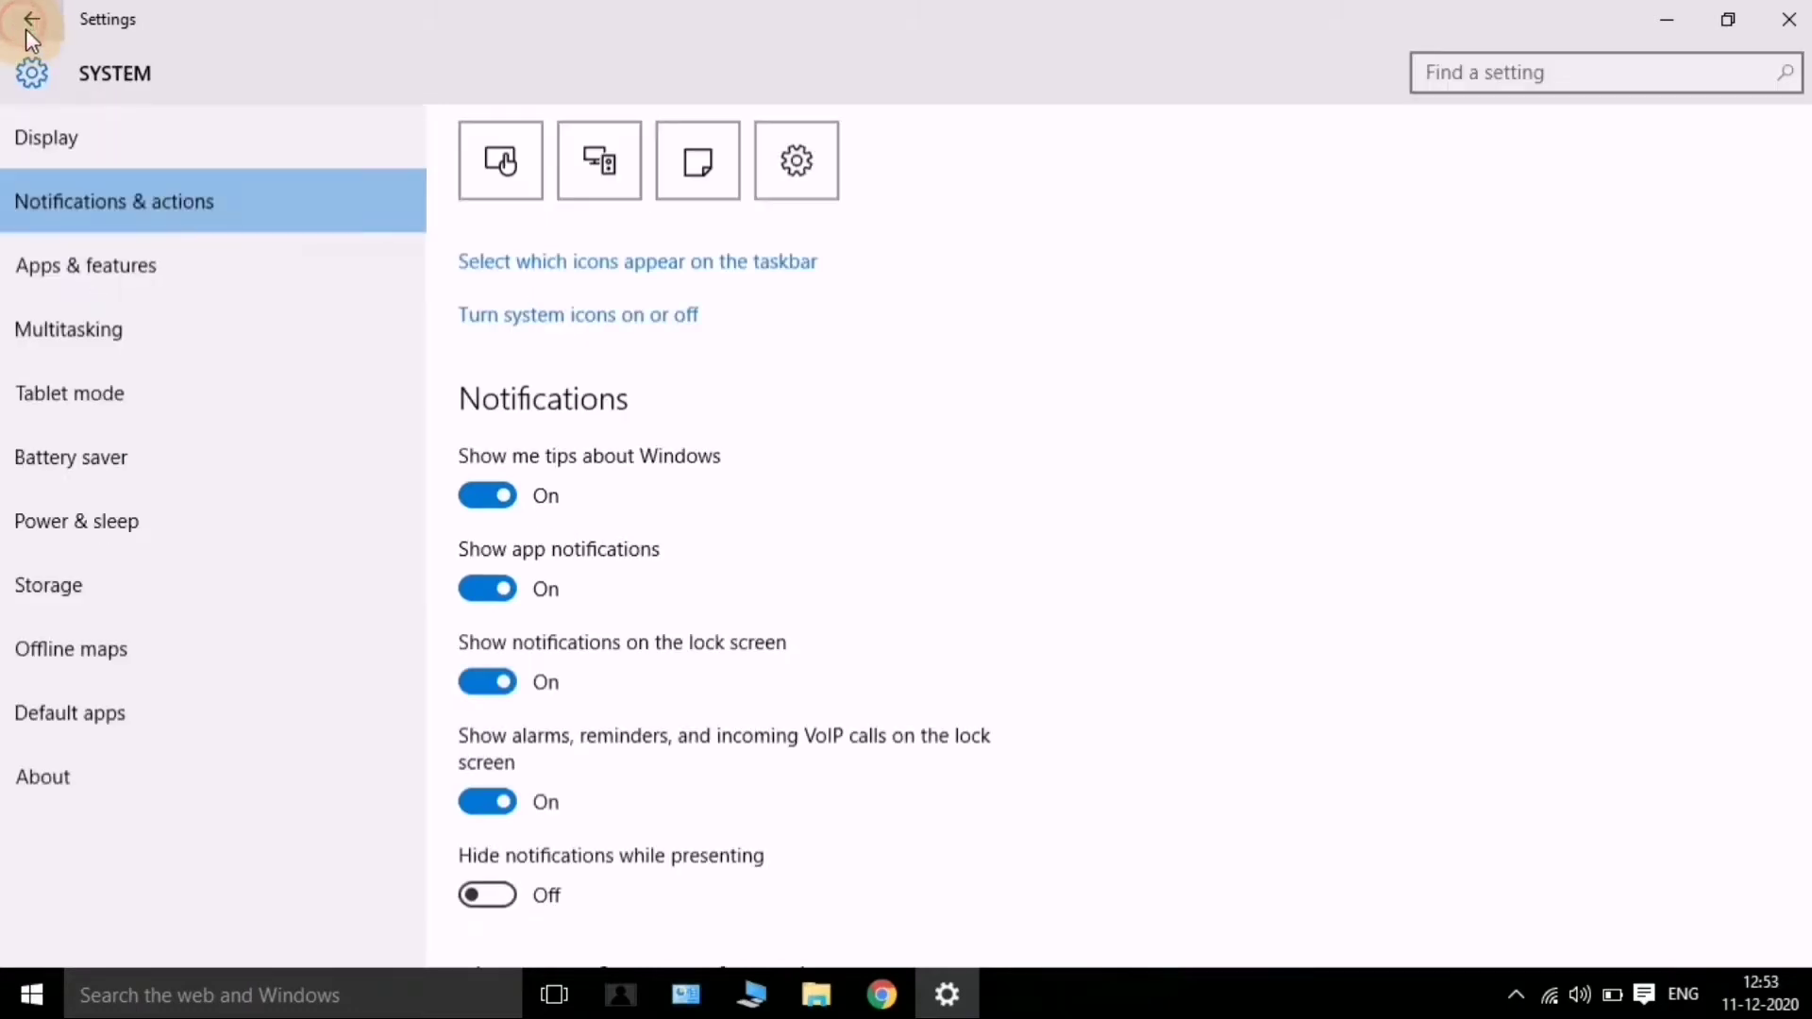
pyautogui.click(501, 274)
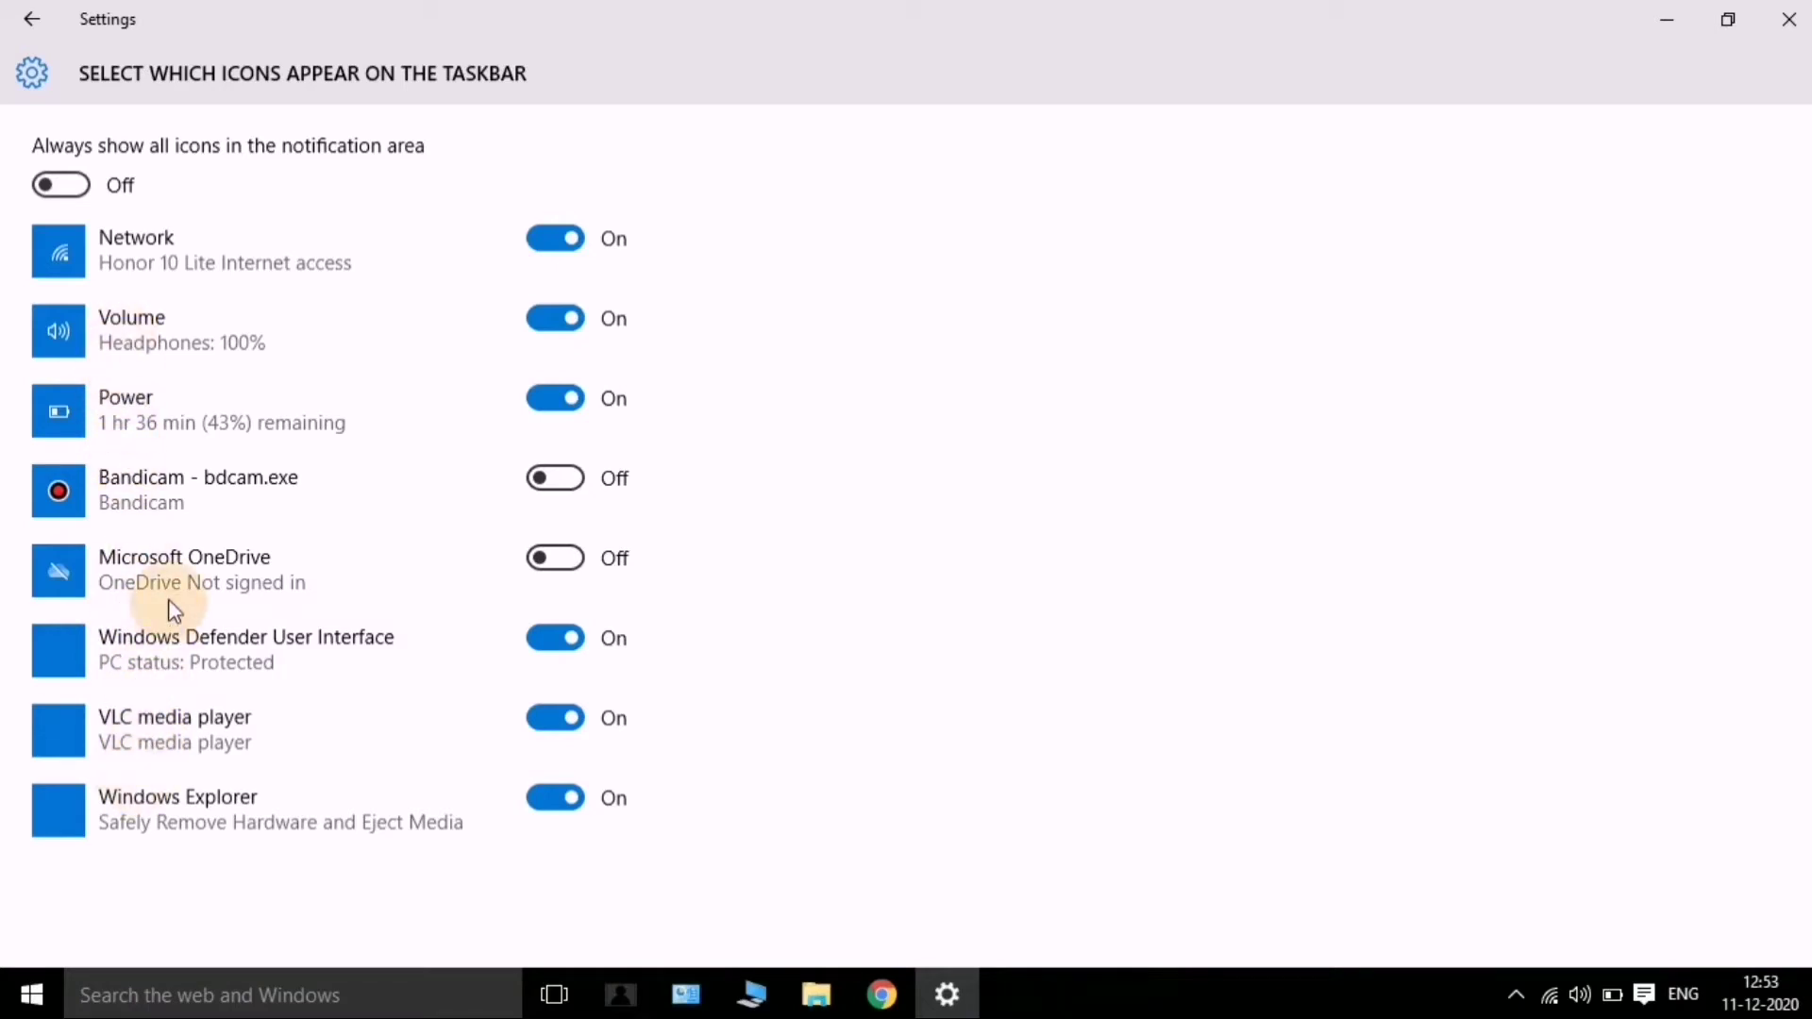
pyautogui.click(28, 21)
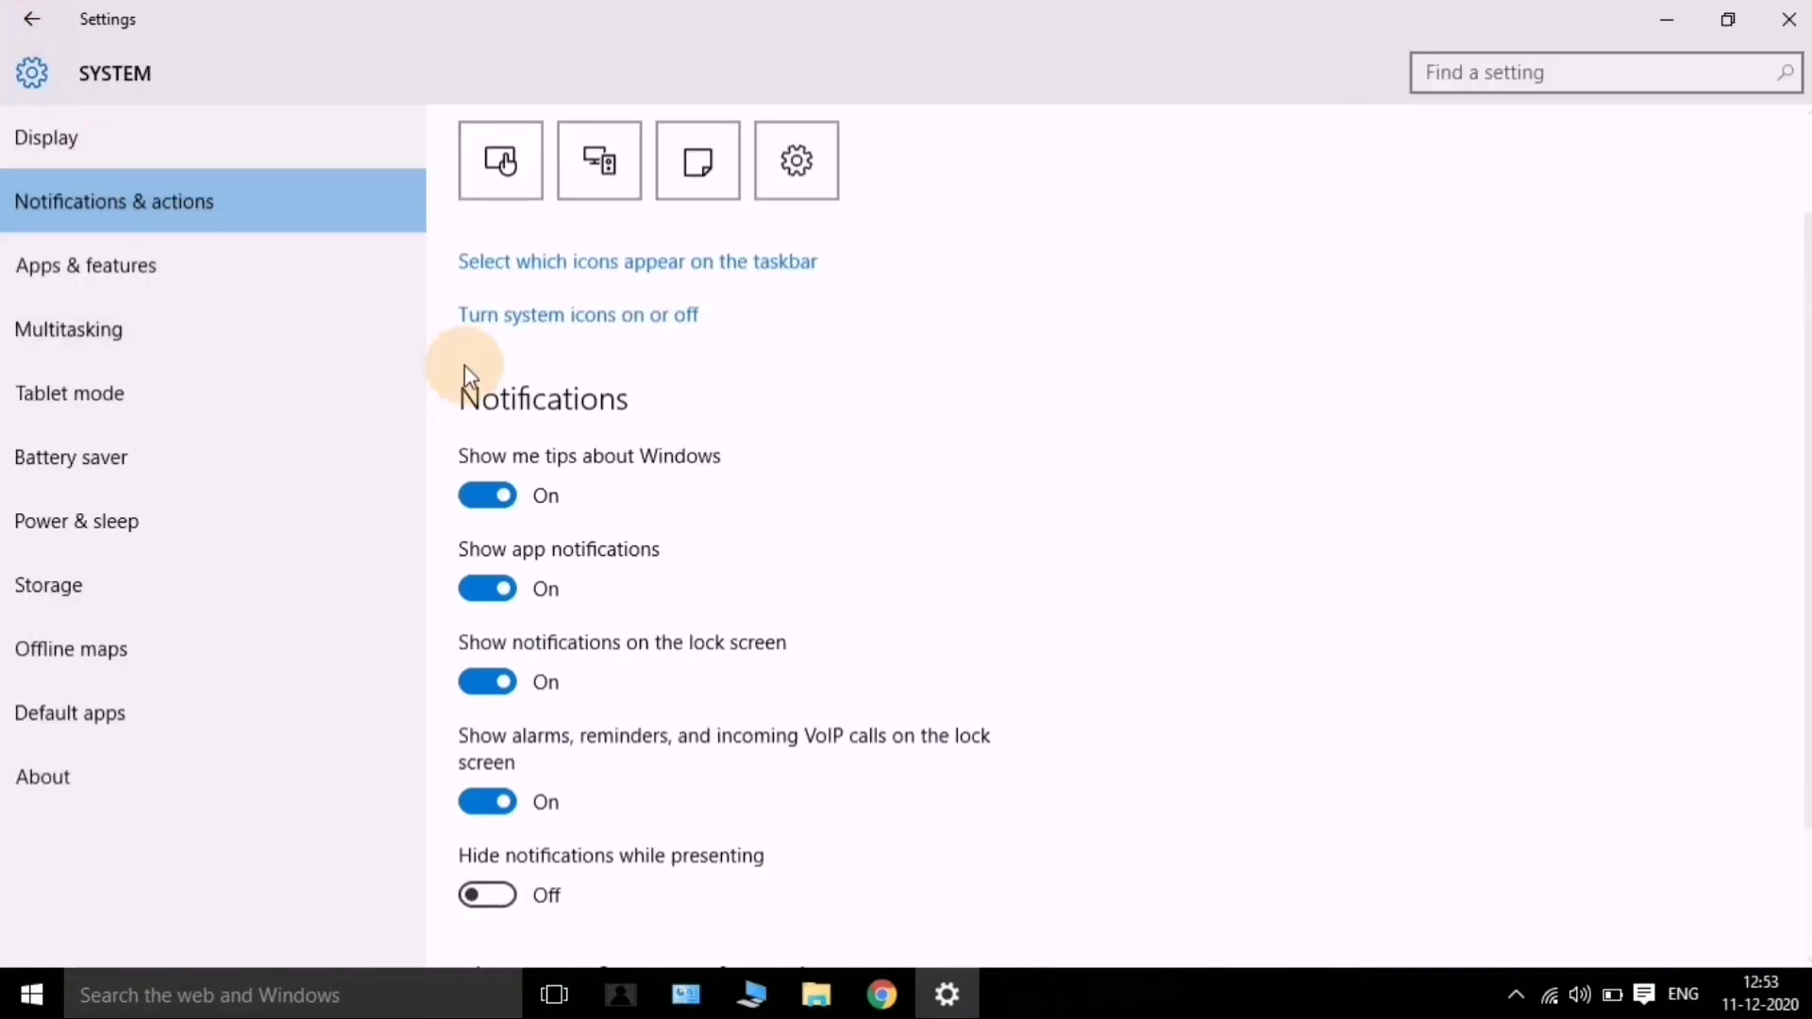
# In the system icons settings, switch the Input Indicator and Power icons off and back on, and return to Notifications & actions.
pyautogui.click(521, 319)
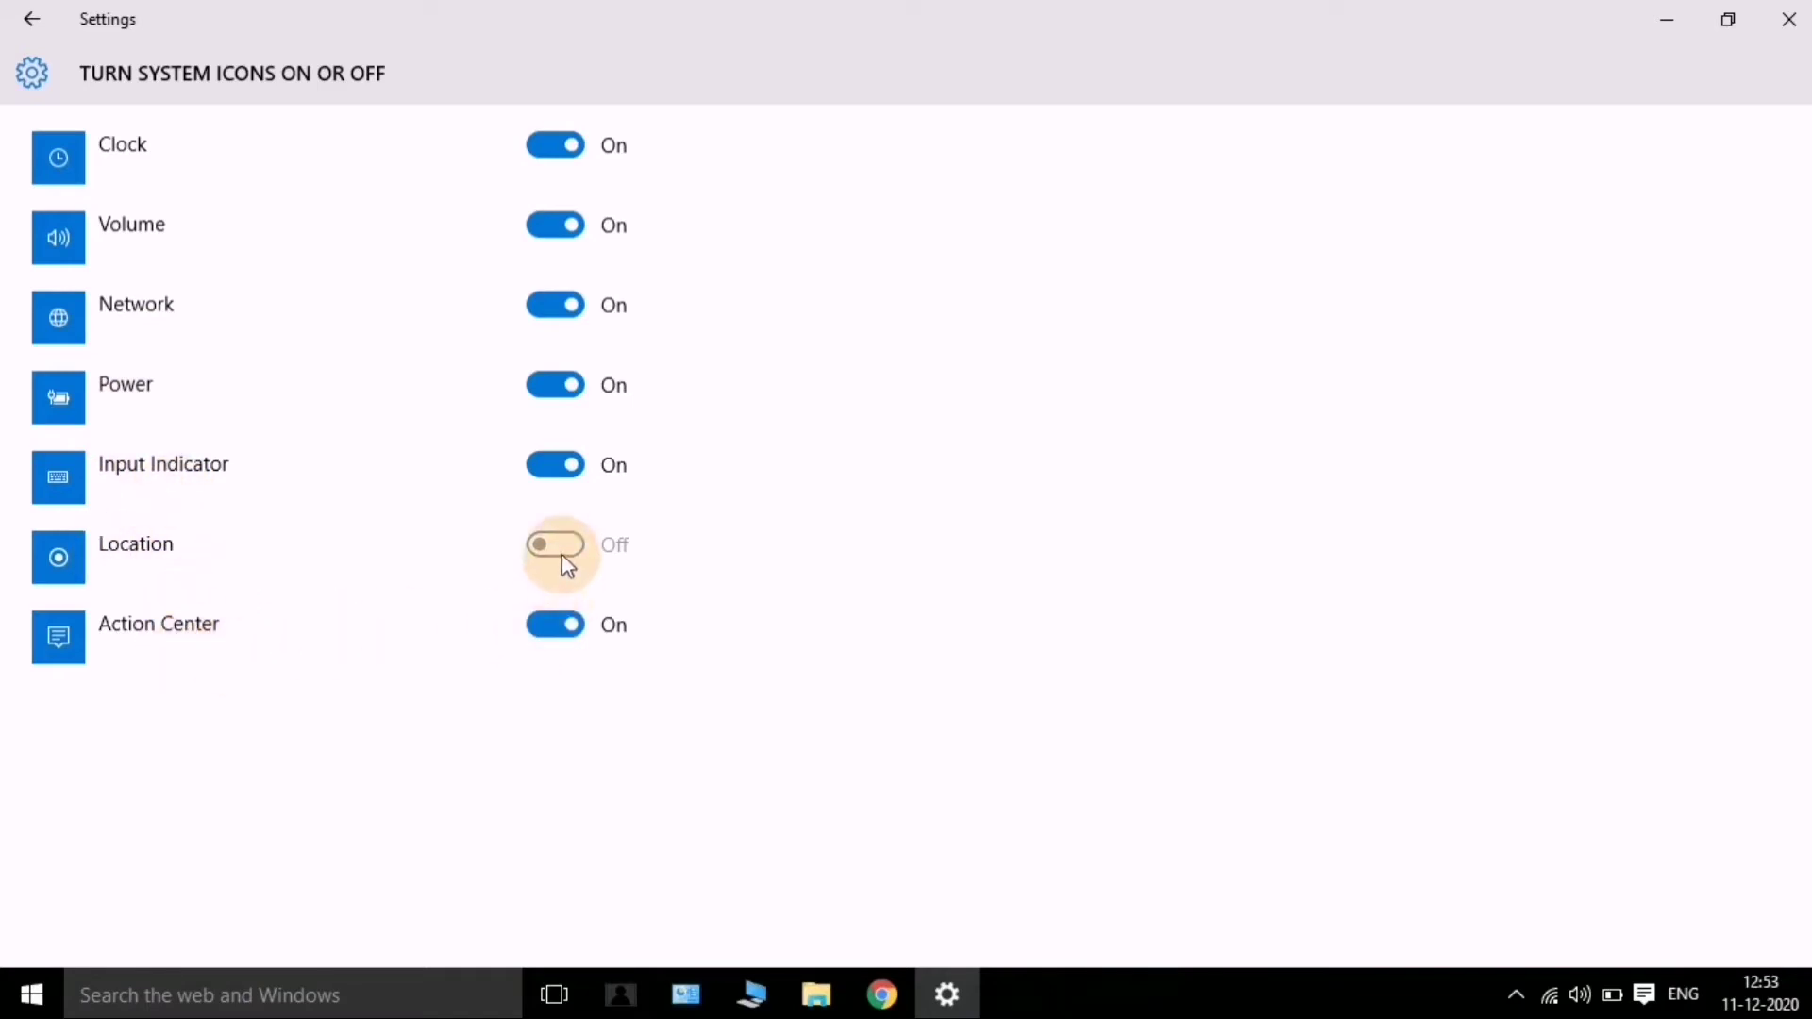
pyautogui.click(579, 477)
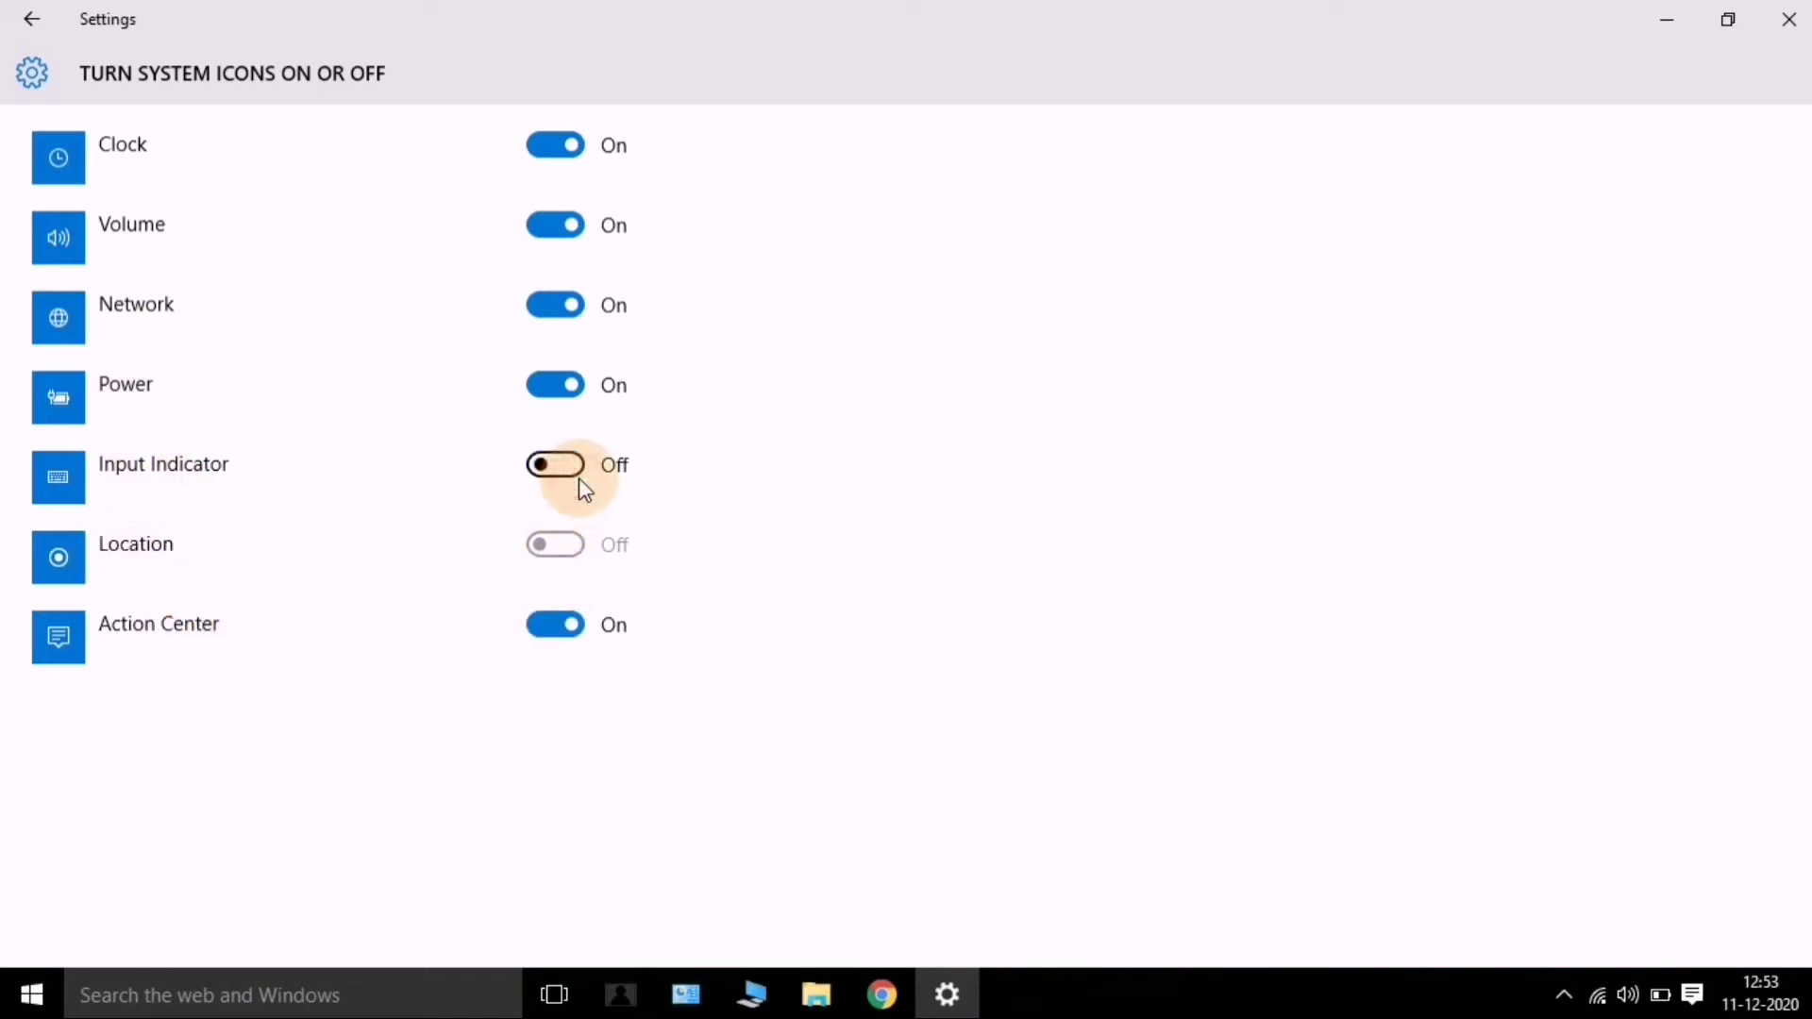
pyautogui.click(578, 468)
pyautogui.click(558, 380)
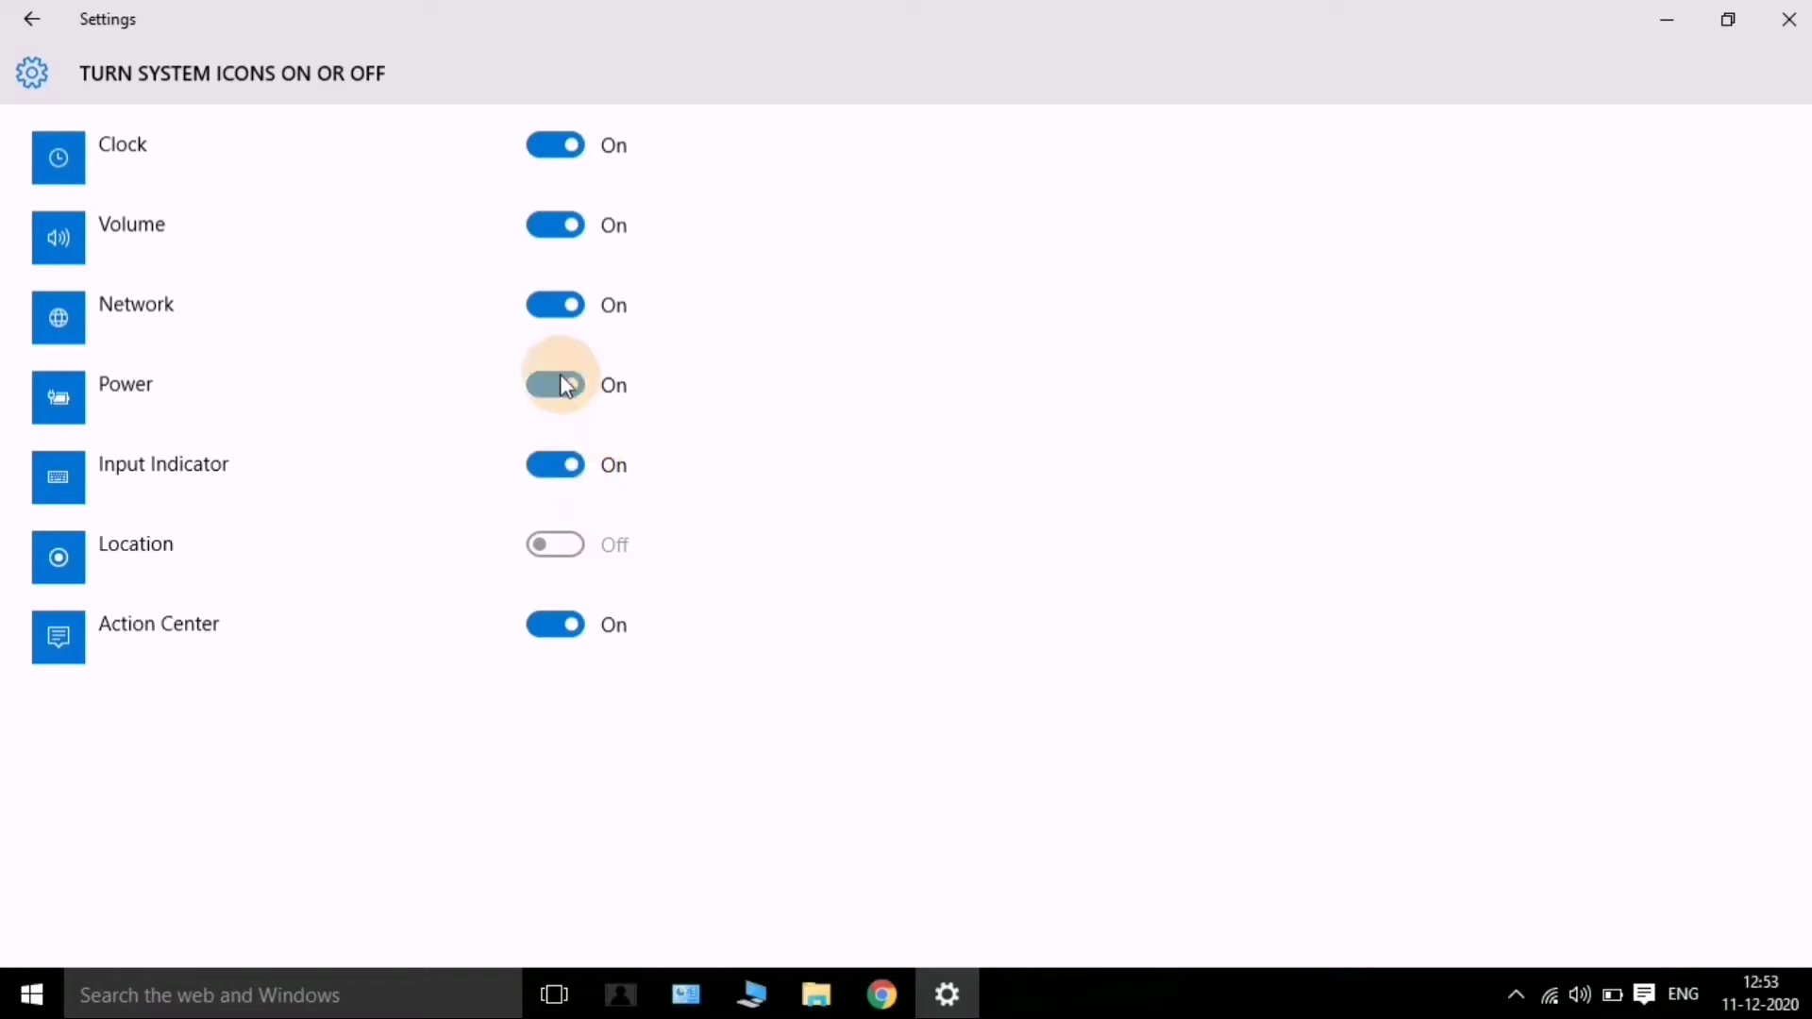
pyautogui.click(556, 384)
pyautogui.click(31, 19)
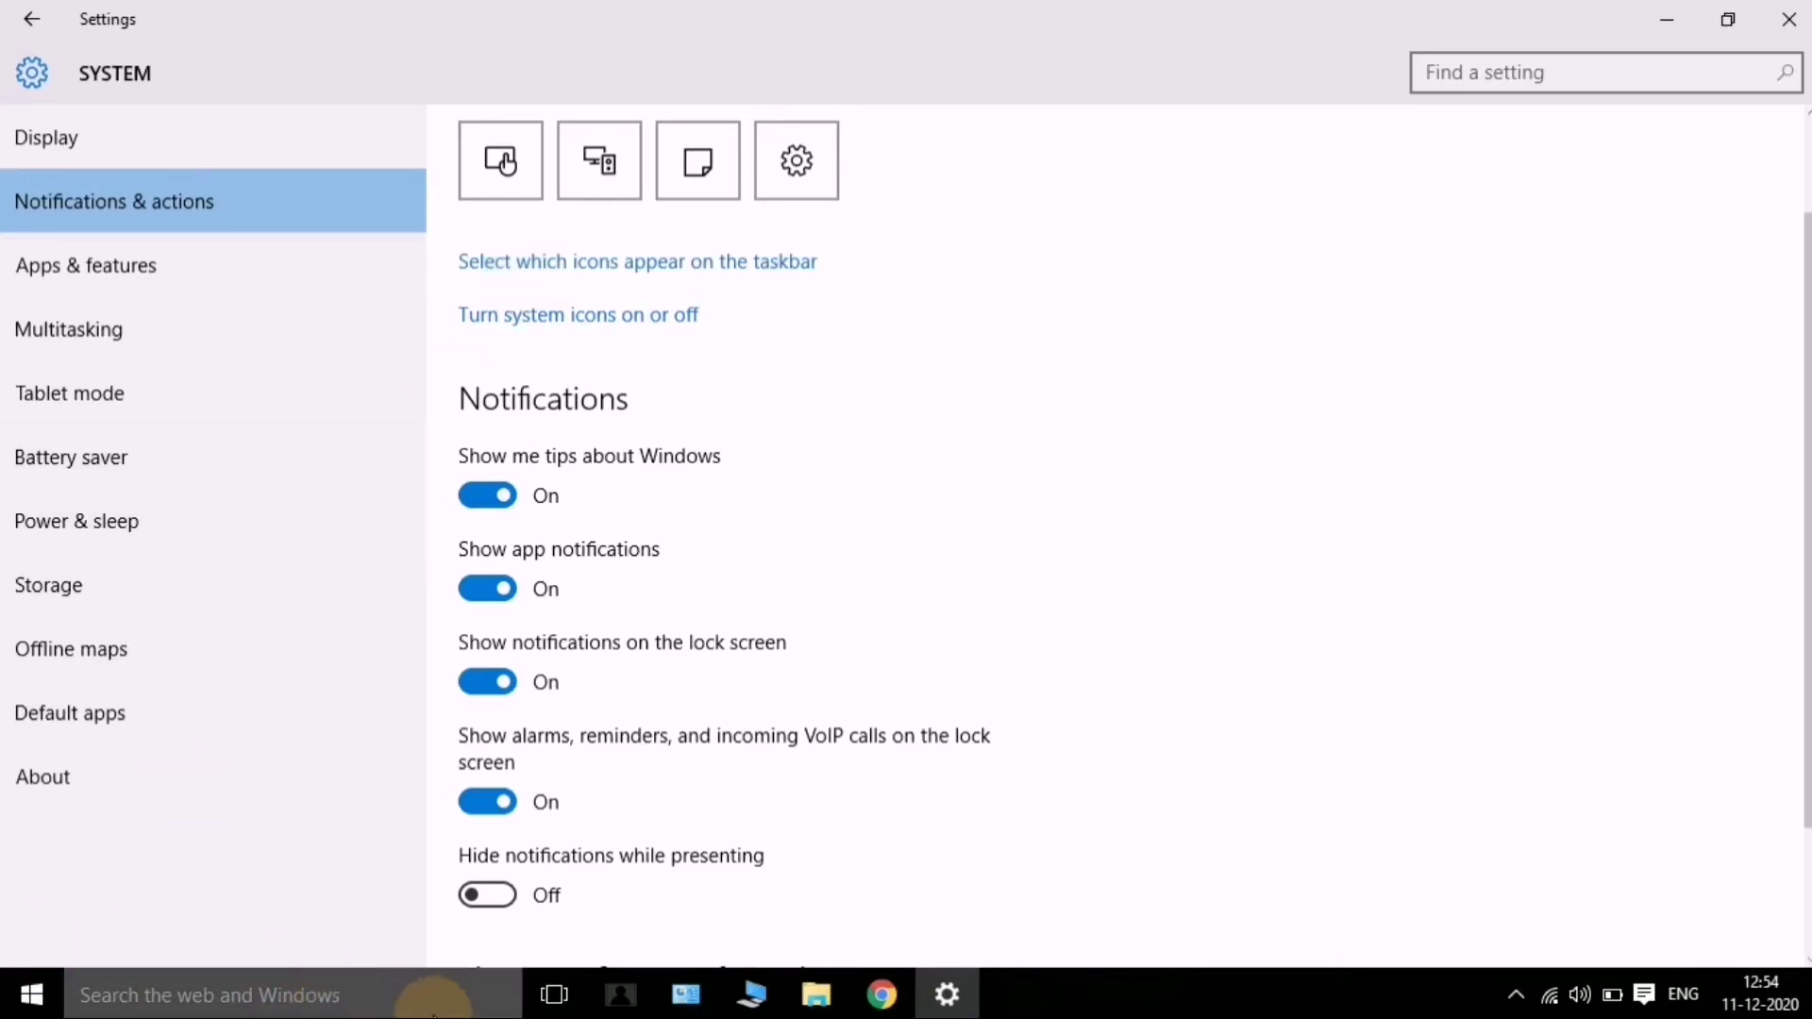
# Under Notifications, switch "Show me tips about Windows" off and back on.
pyautogui.scroll(-2, 613, 802)
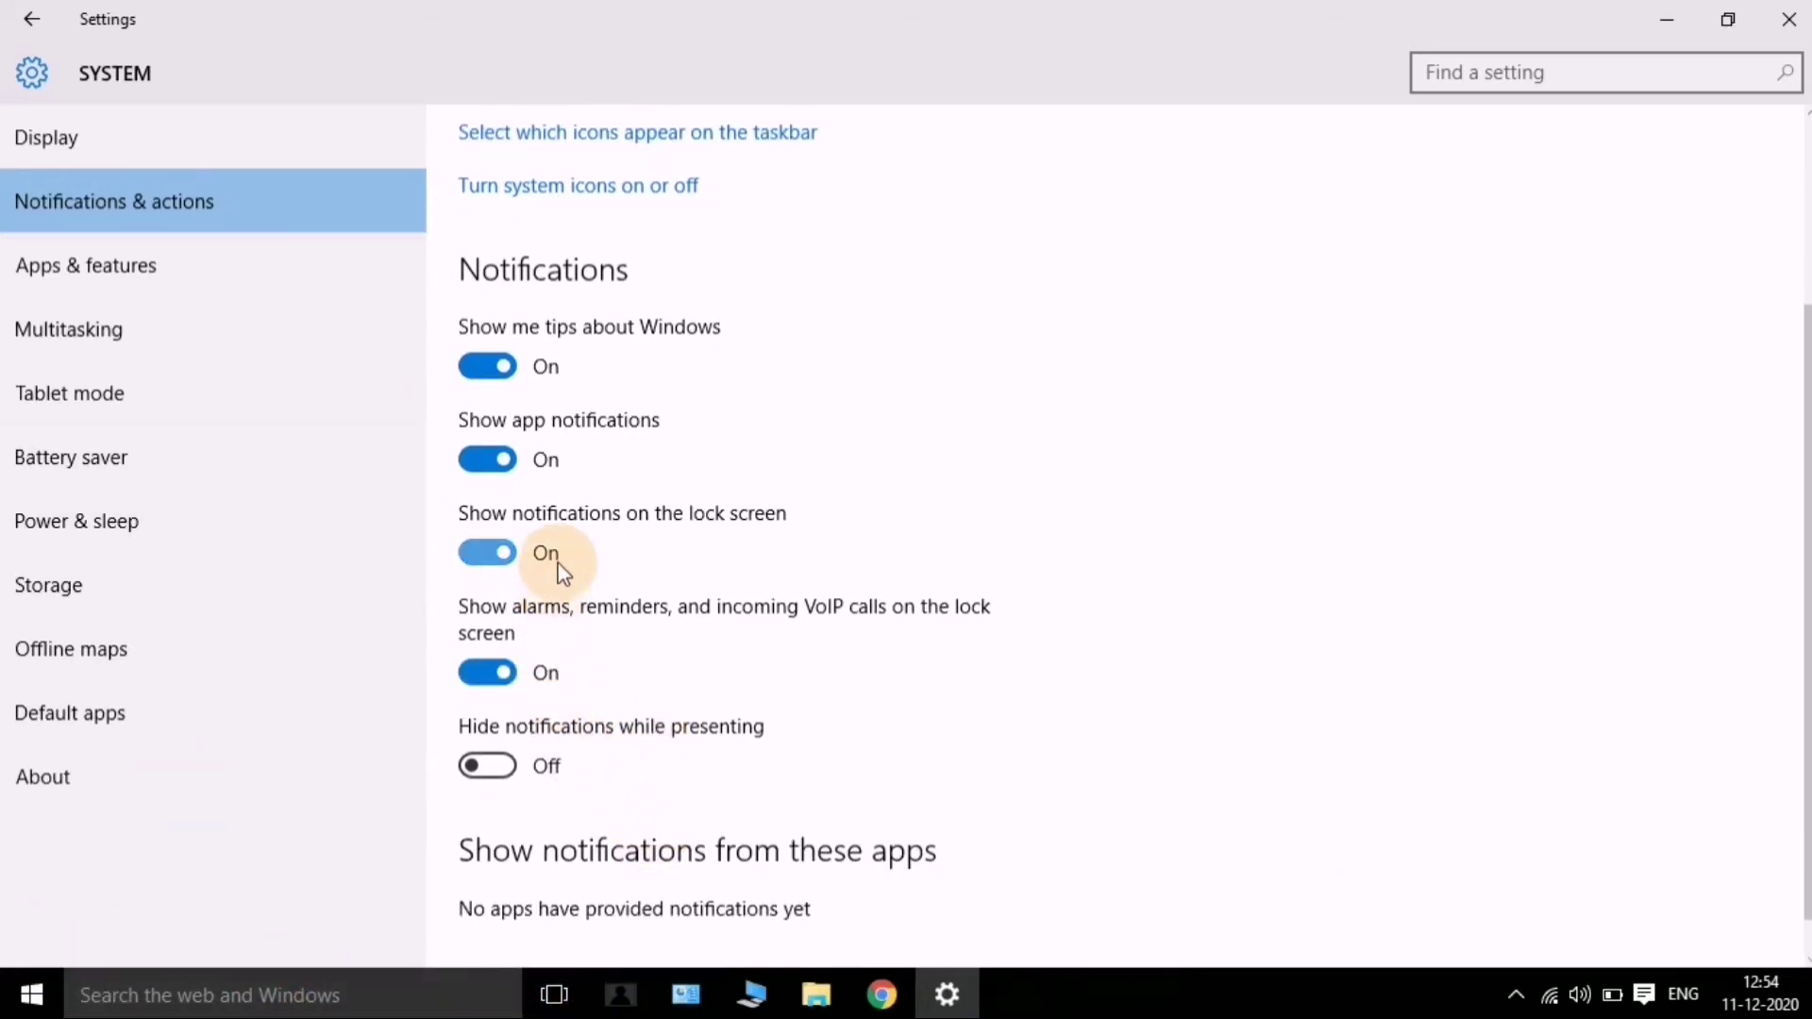
pyautogui.scroll(3, 576, 491)
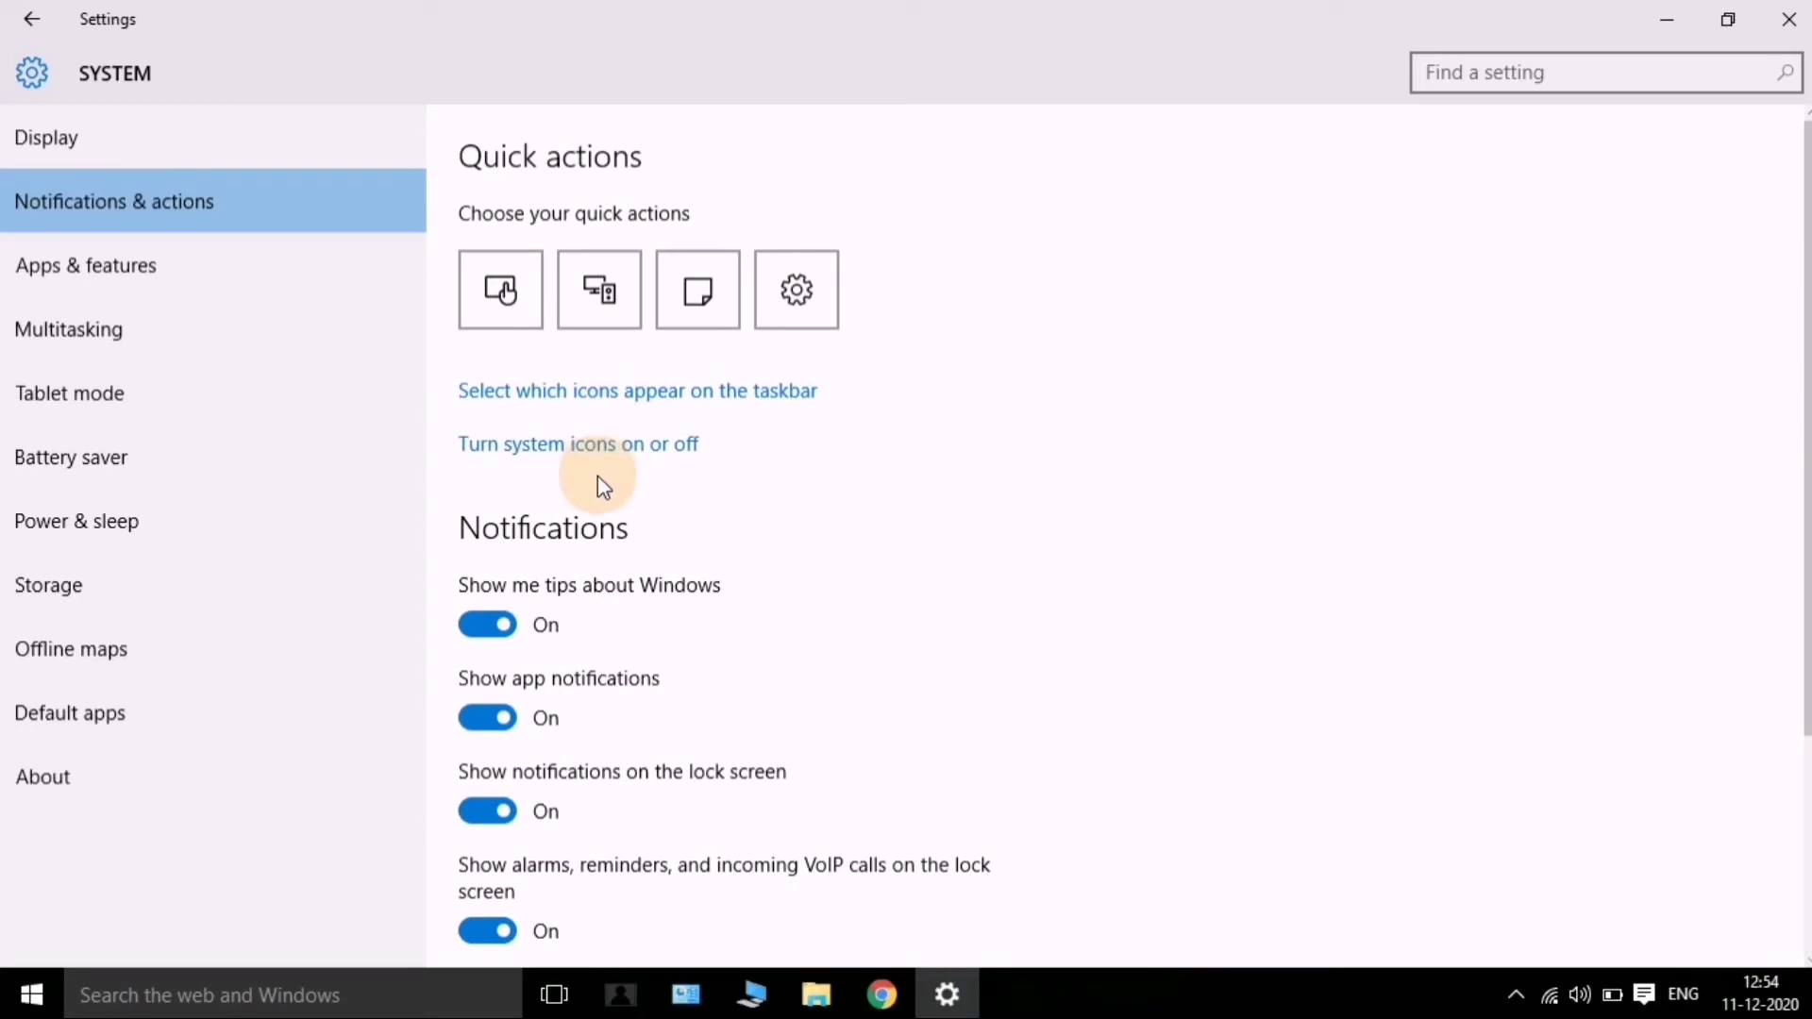
pyautogui.scroll(-2, 597, 476)
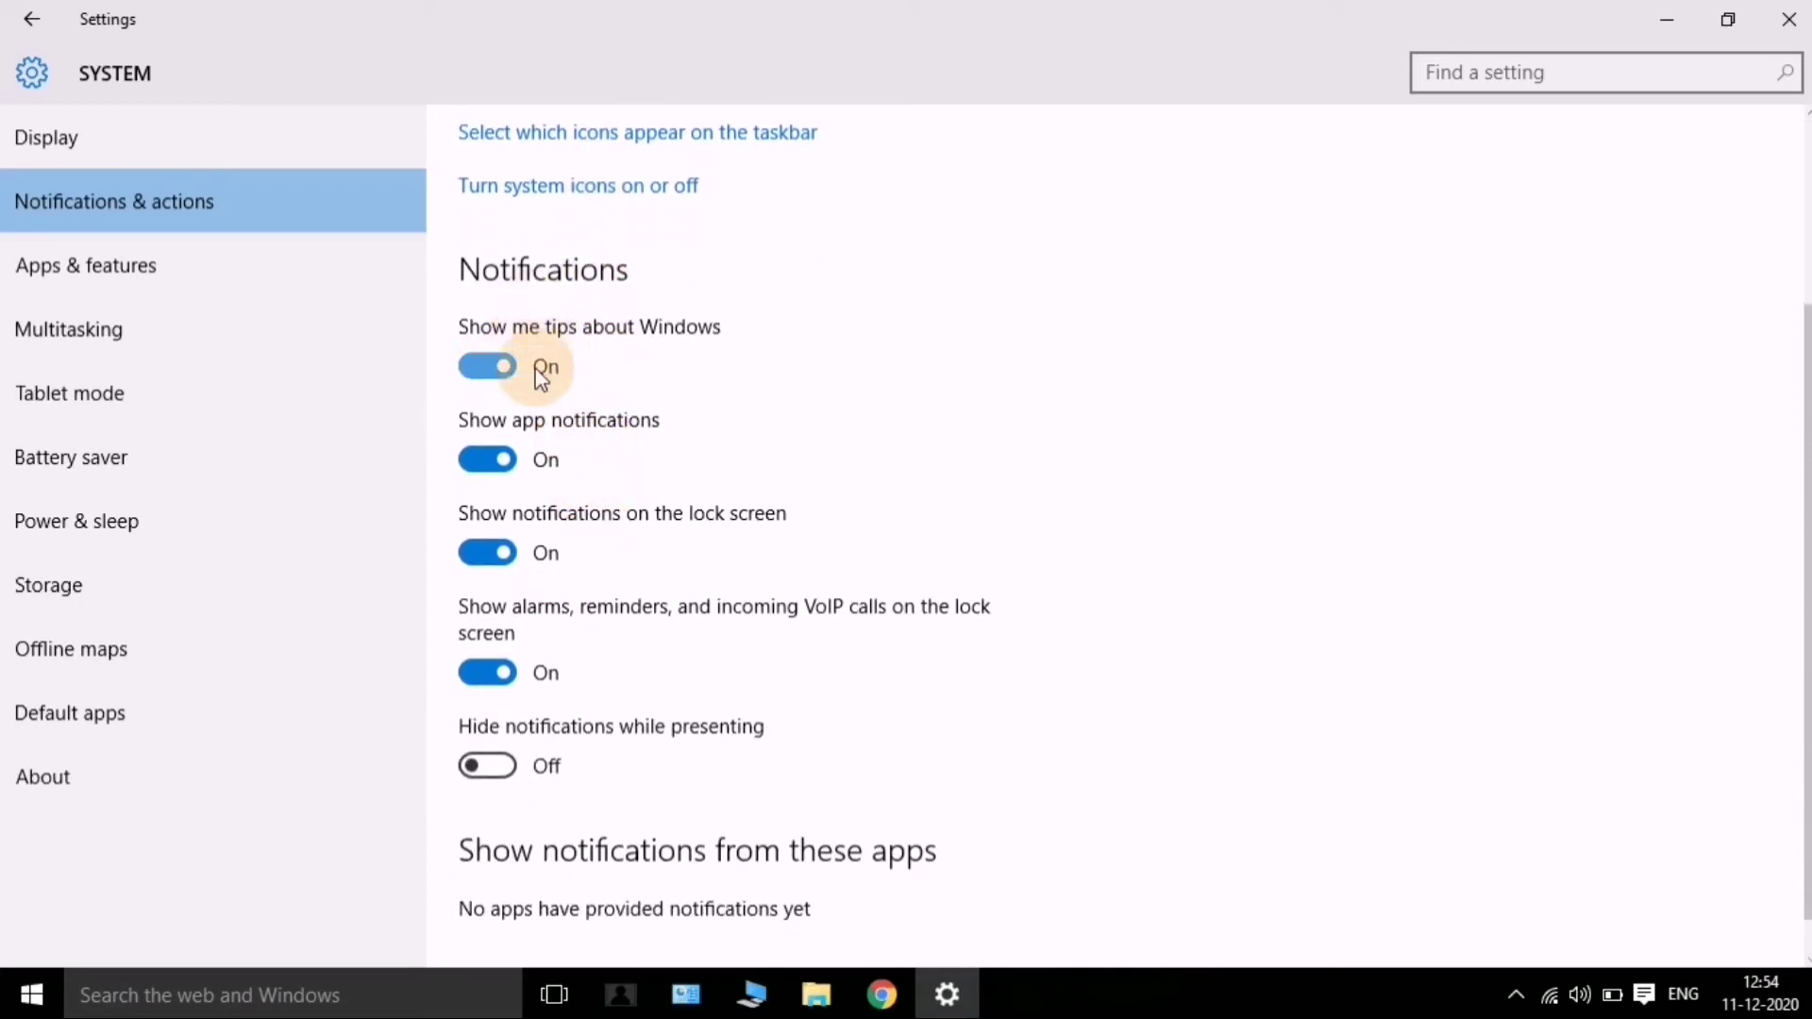
pyautogui.click(478, 364)
pyautogui.click(562, 368)
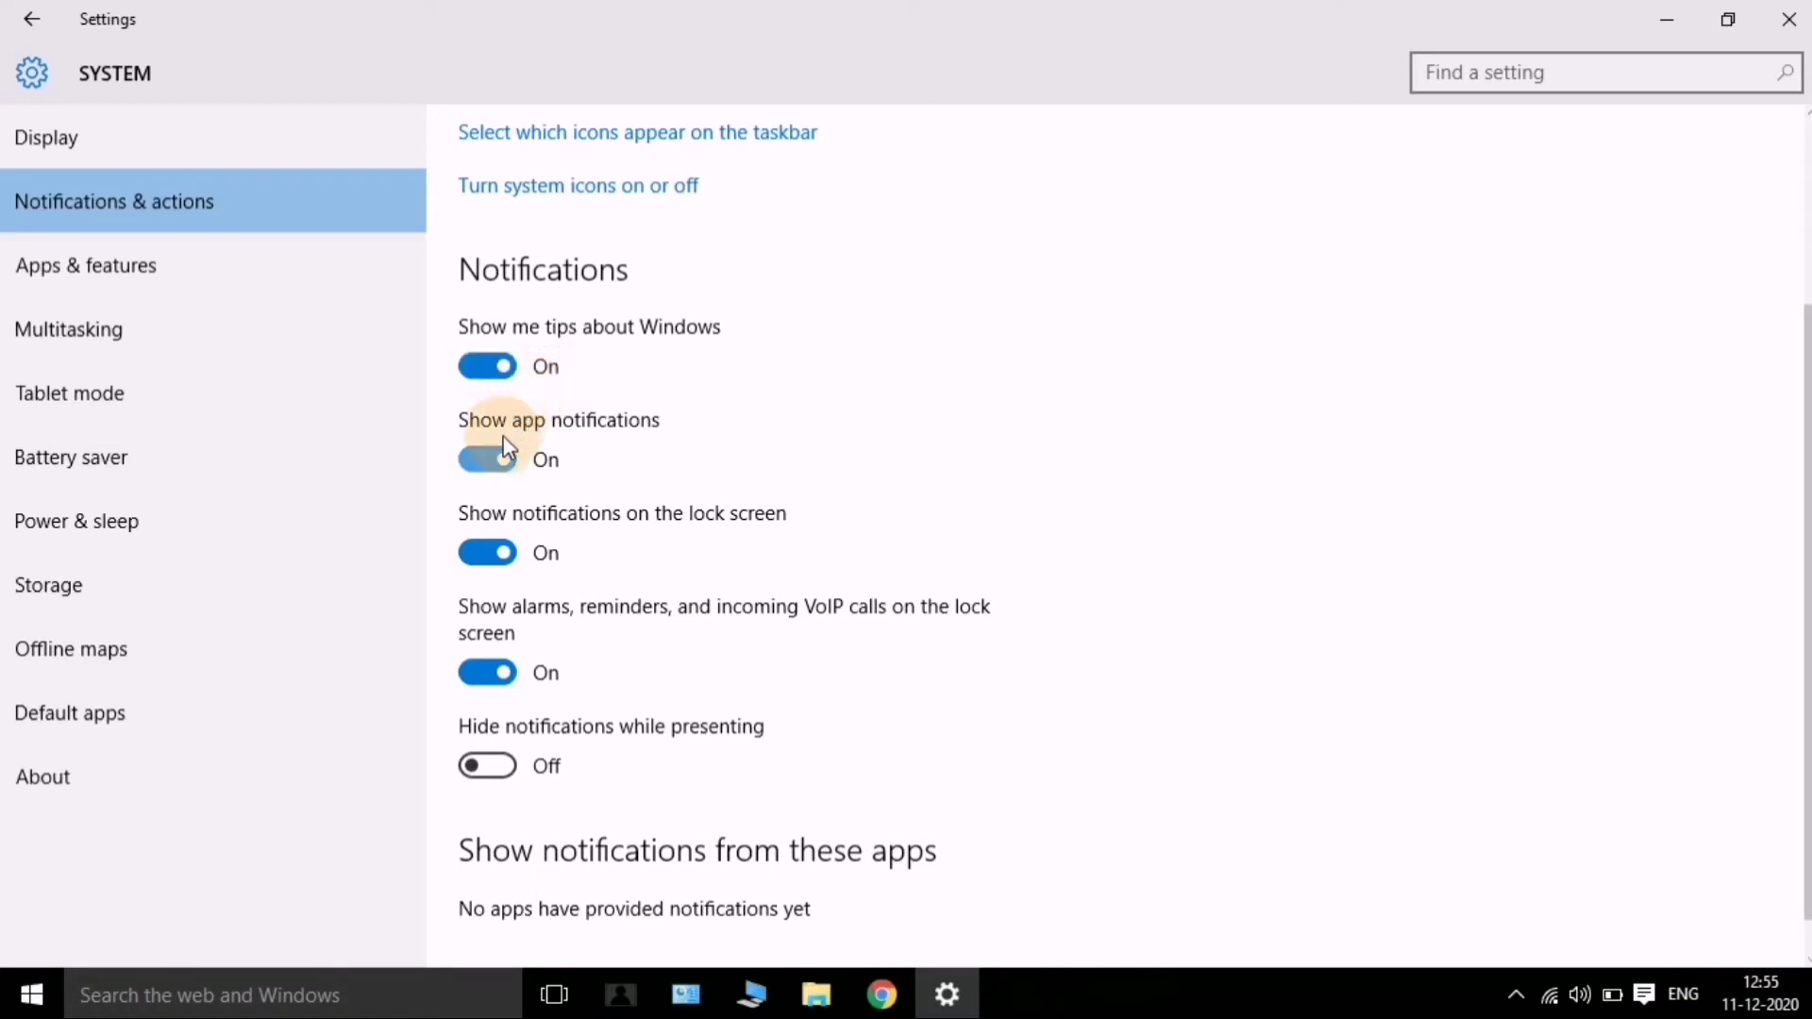
# Switch "Show app notifications" off and back on.
pyautogui.scroll(-1, 529, 451)
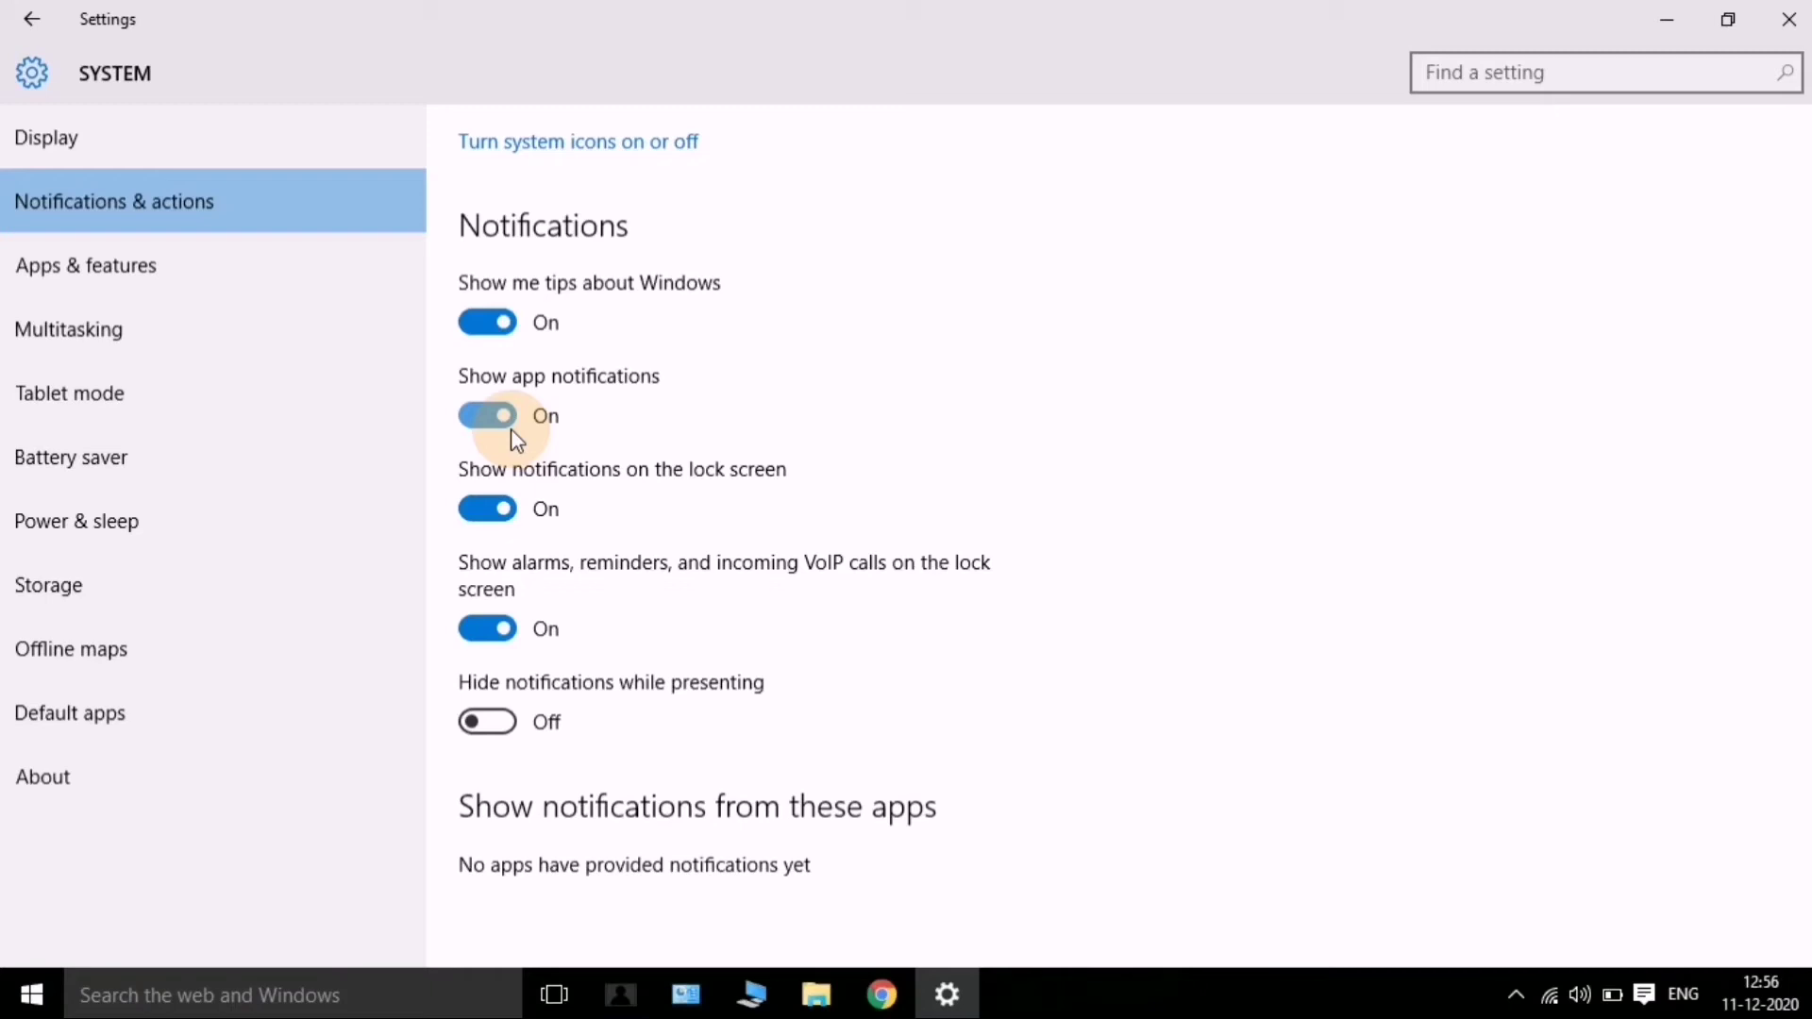
pyautogui.click(507, 419)
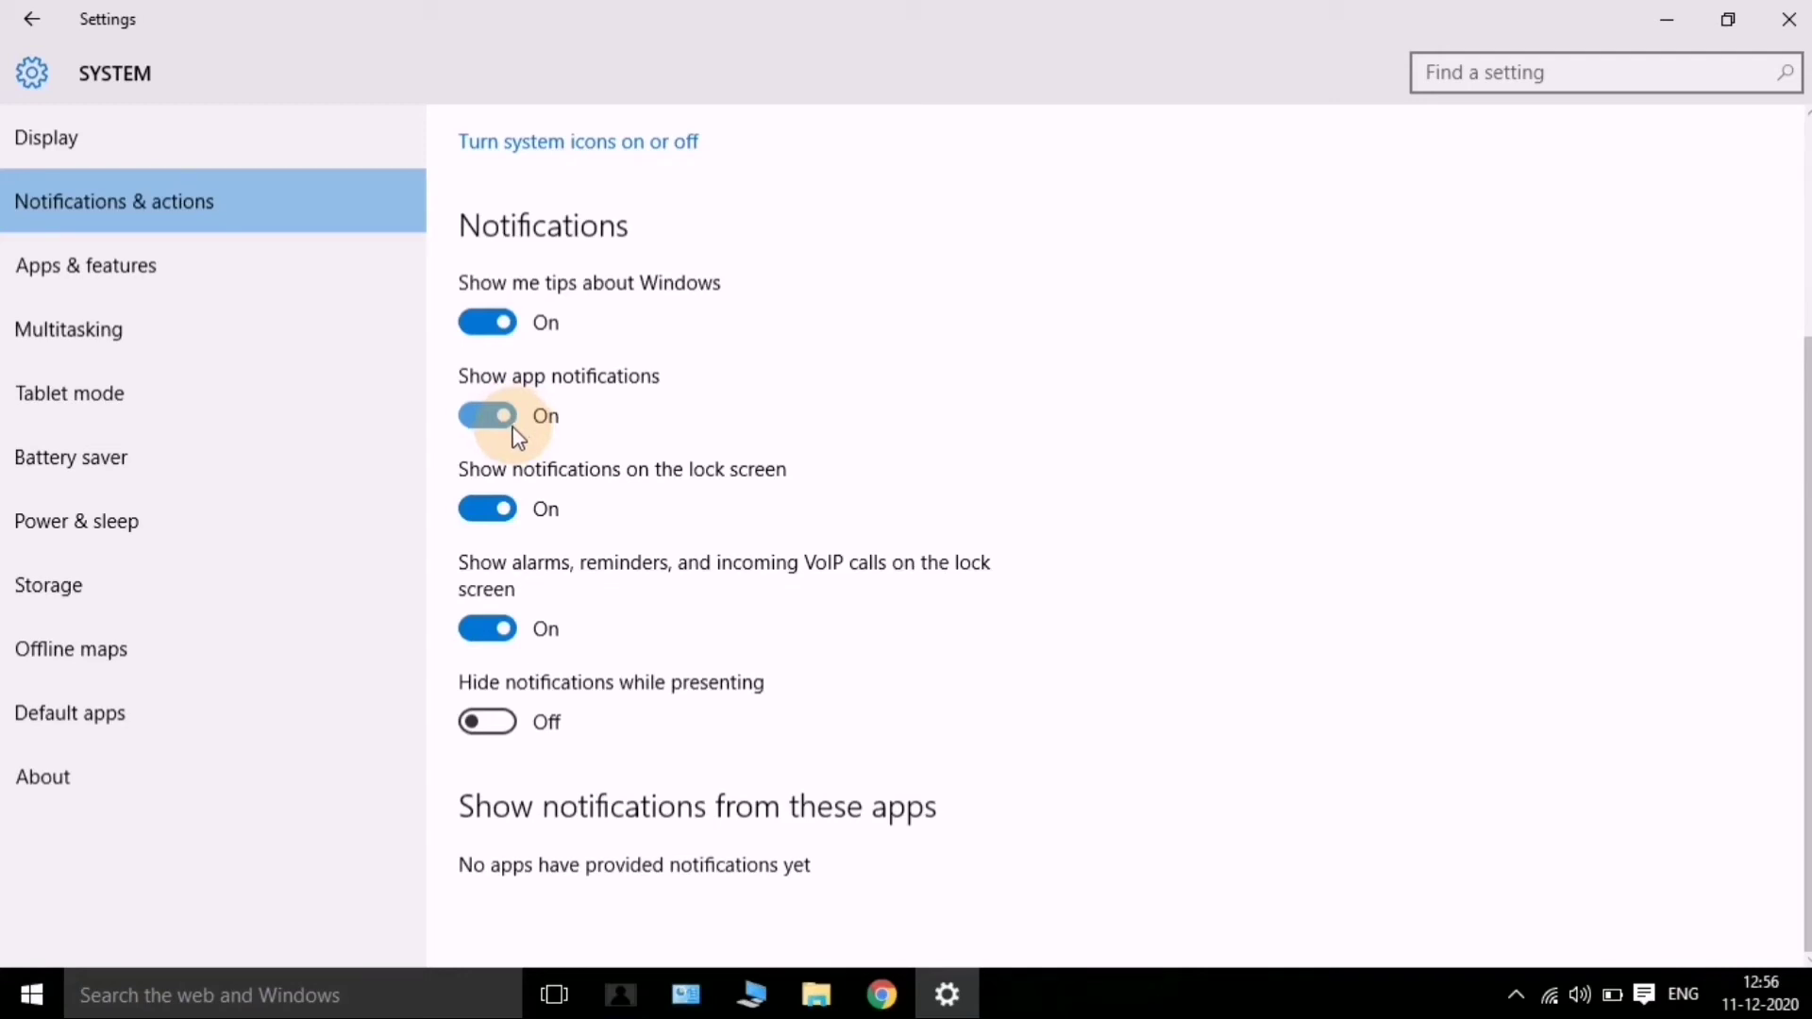
pyautogui.click(517, 434)
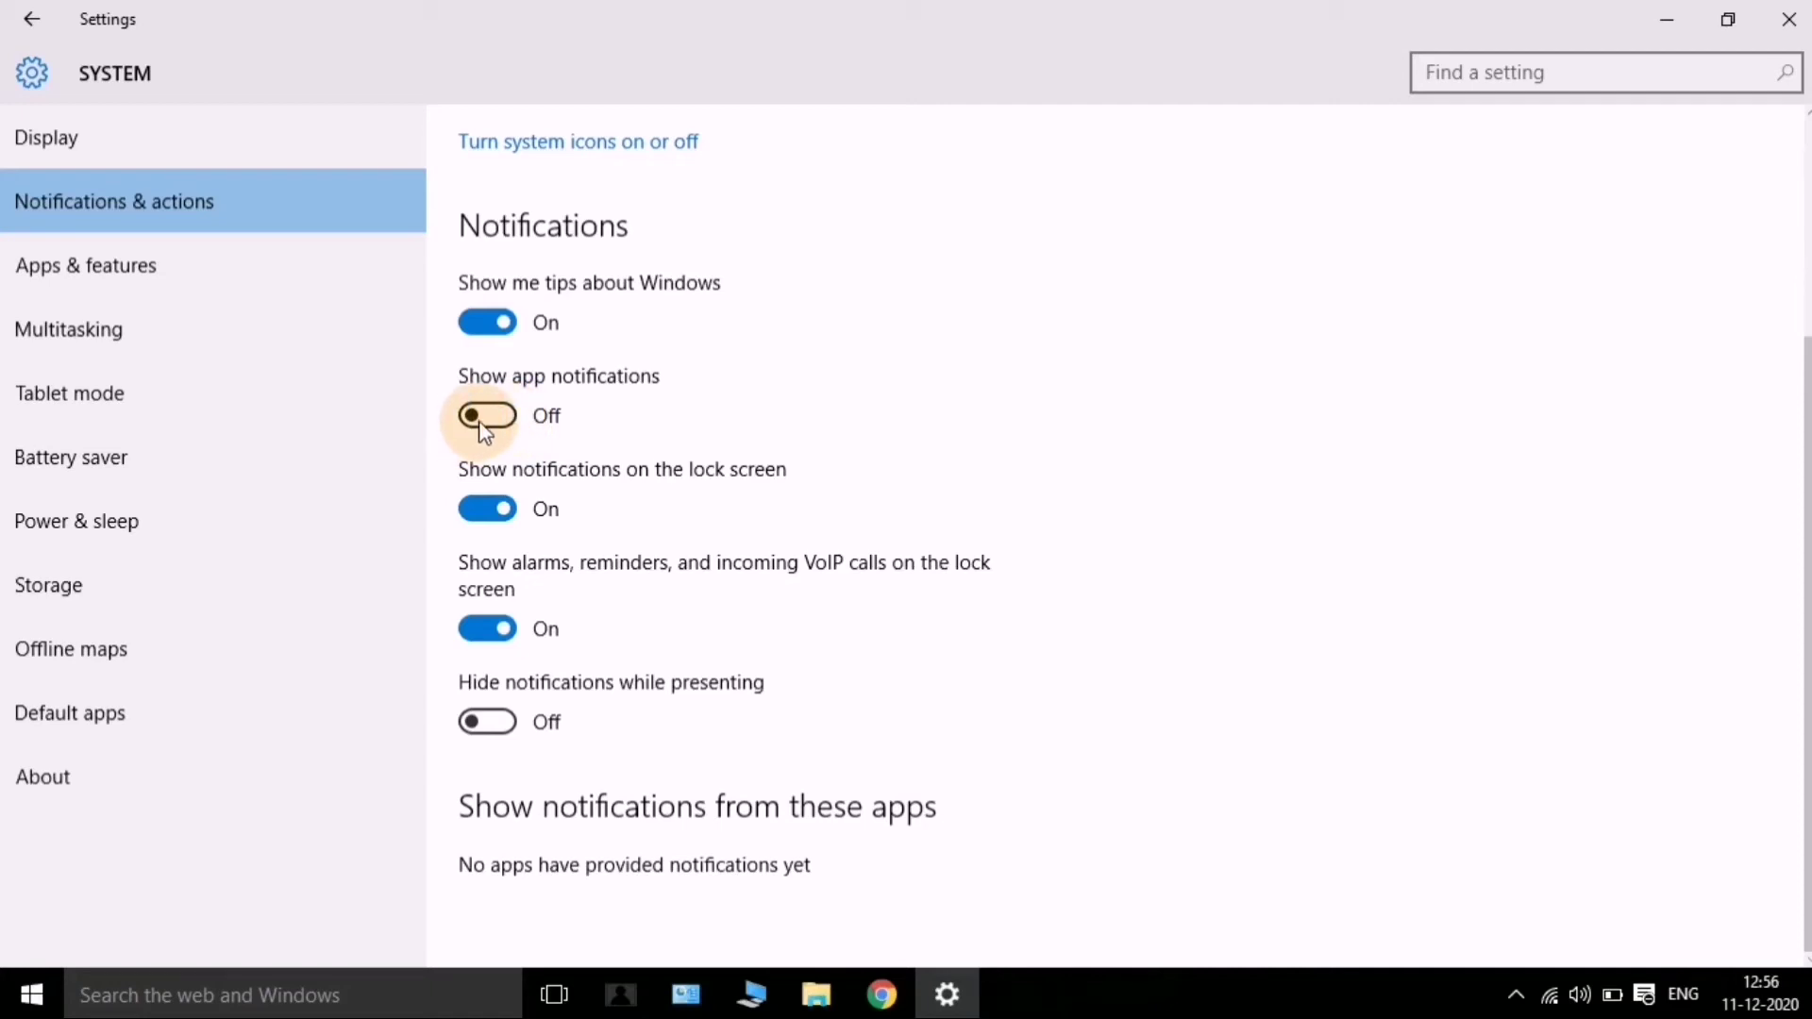
pyautogui.click(481, 423)
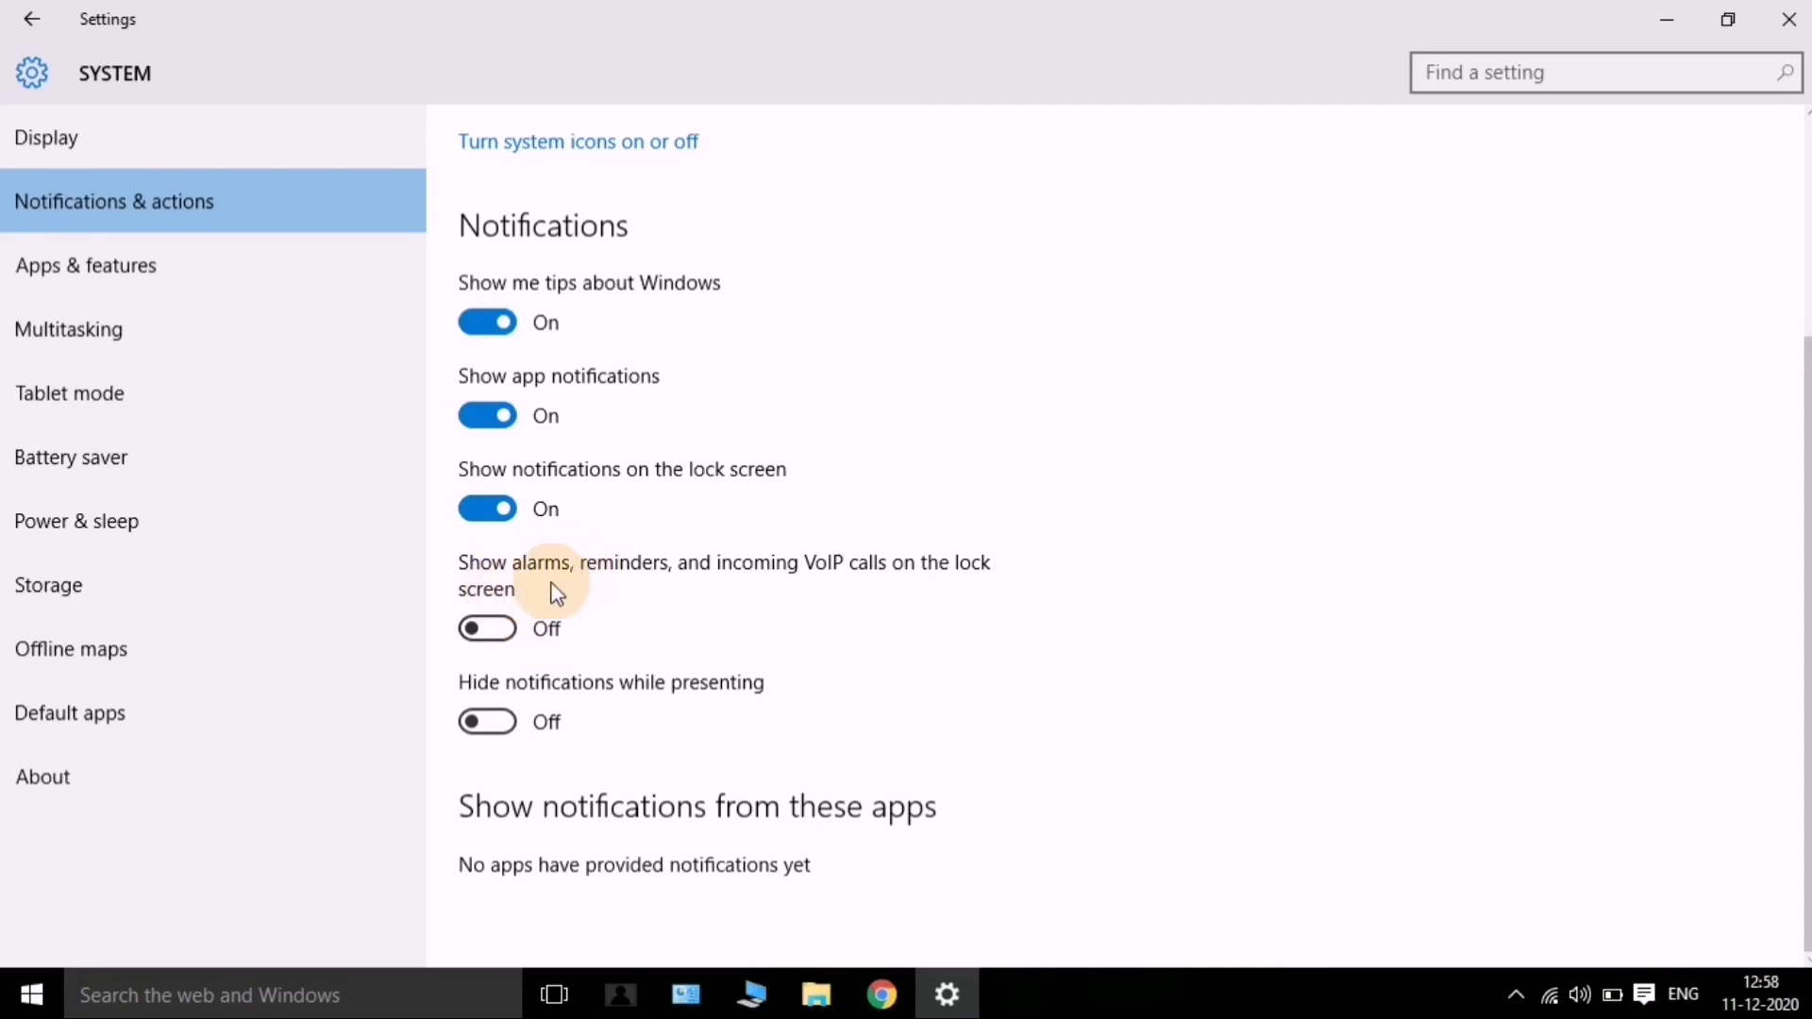
# Turn on alarms, reminders and incoming VoIP calls on the lock screen, and turn off "Hide notifications while presenting".
pyautogui.click(506, 628)
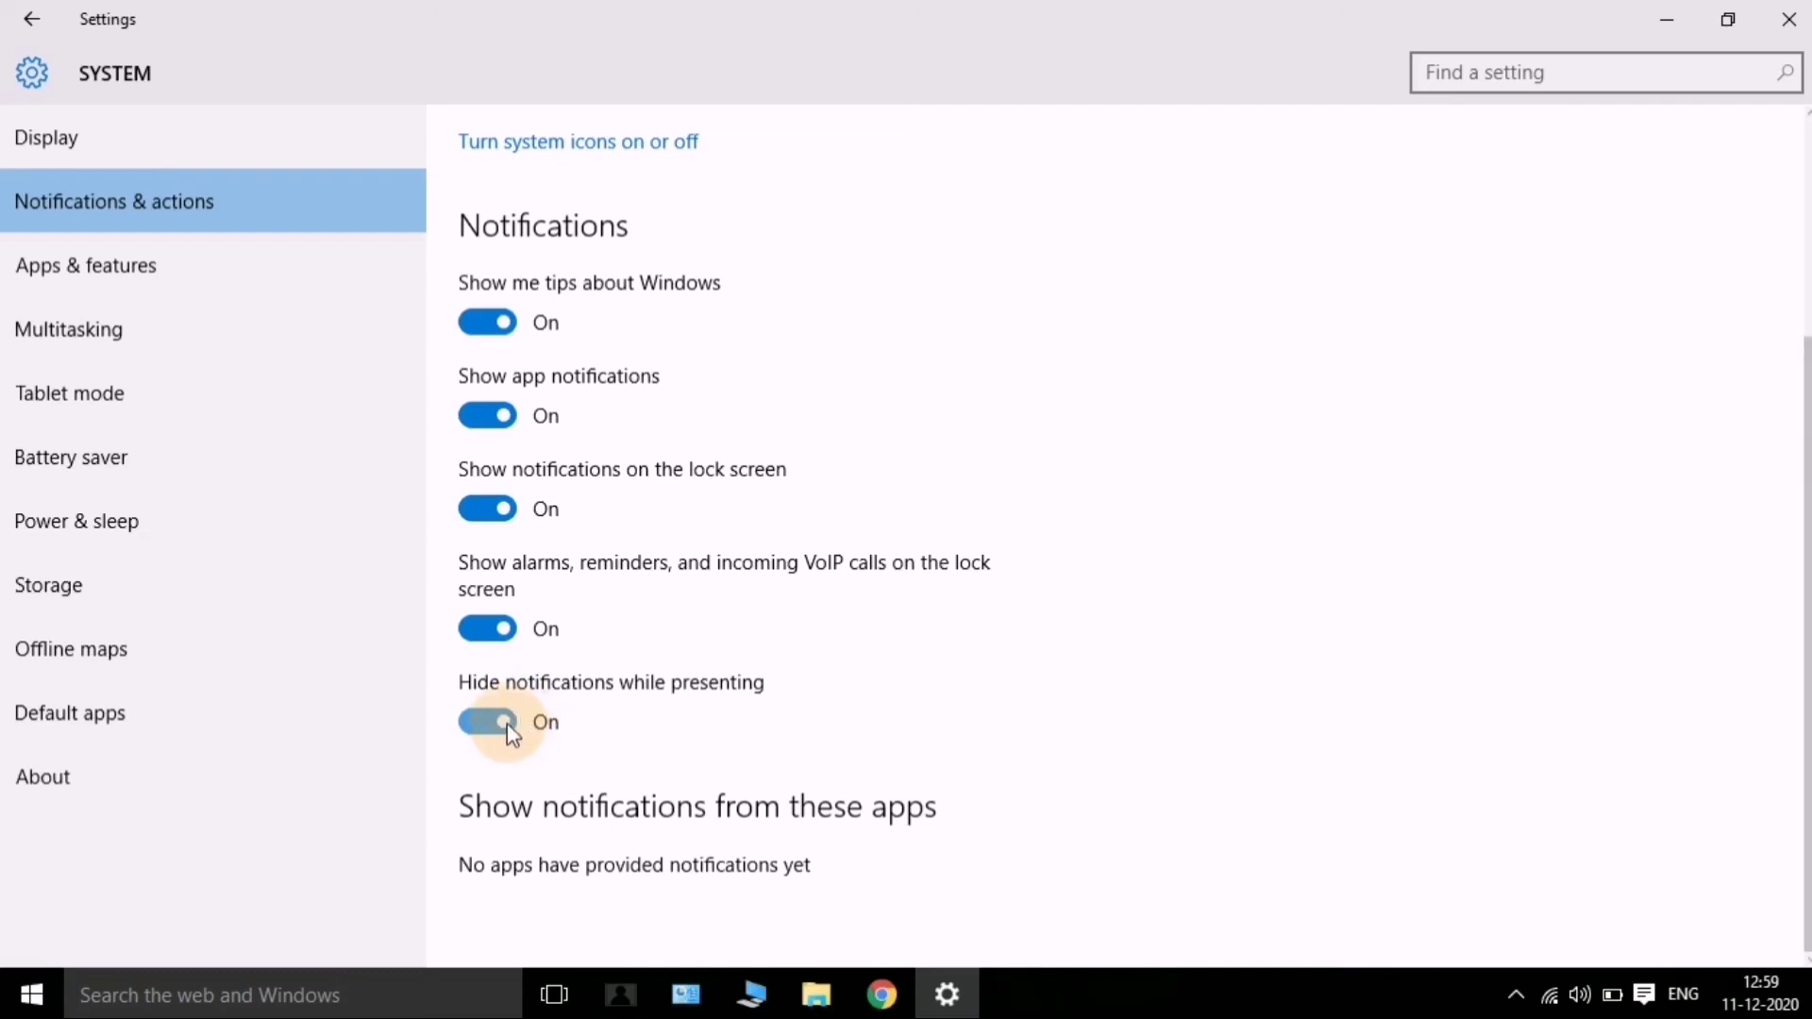
pyautogui.click(510, 723)
# Review the quick actions, icon links and notification switches across the whole Notifications & actions page.
pyautogui.scroll(3, 677, 492)
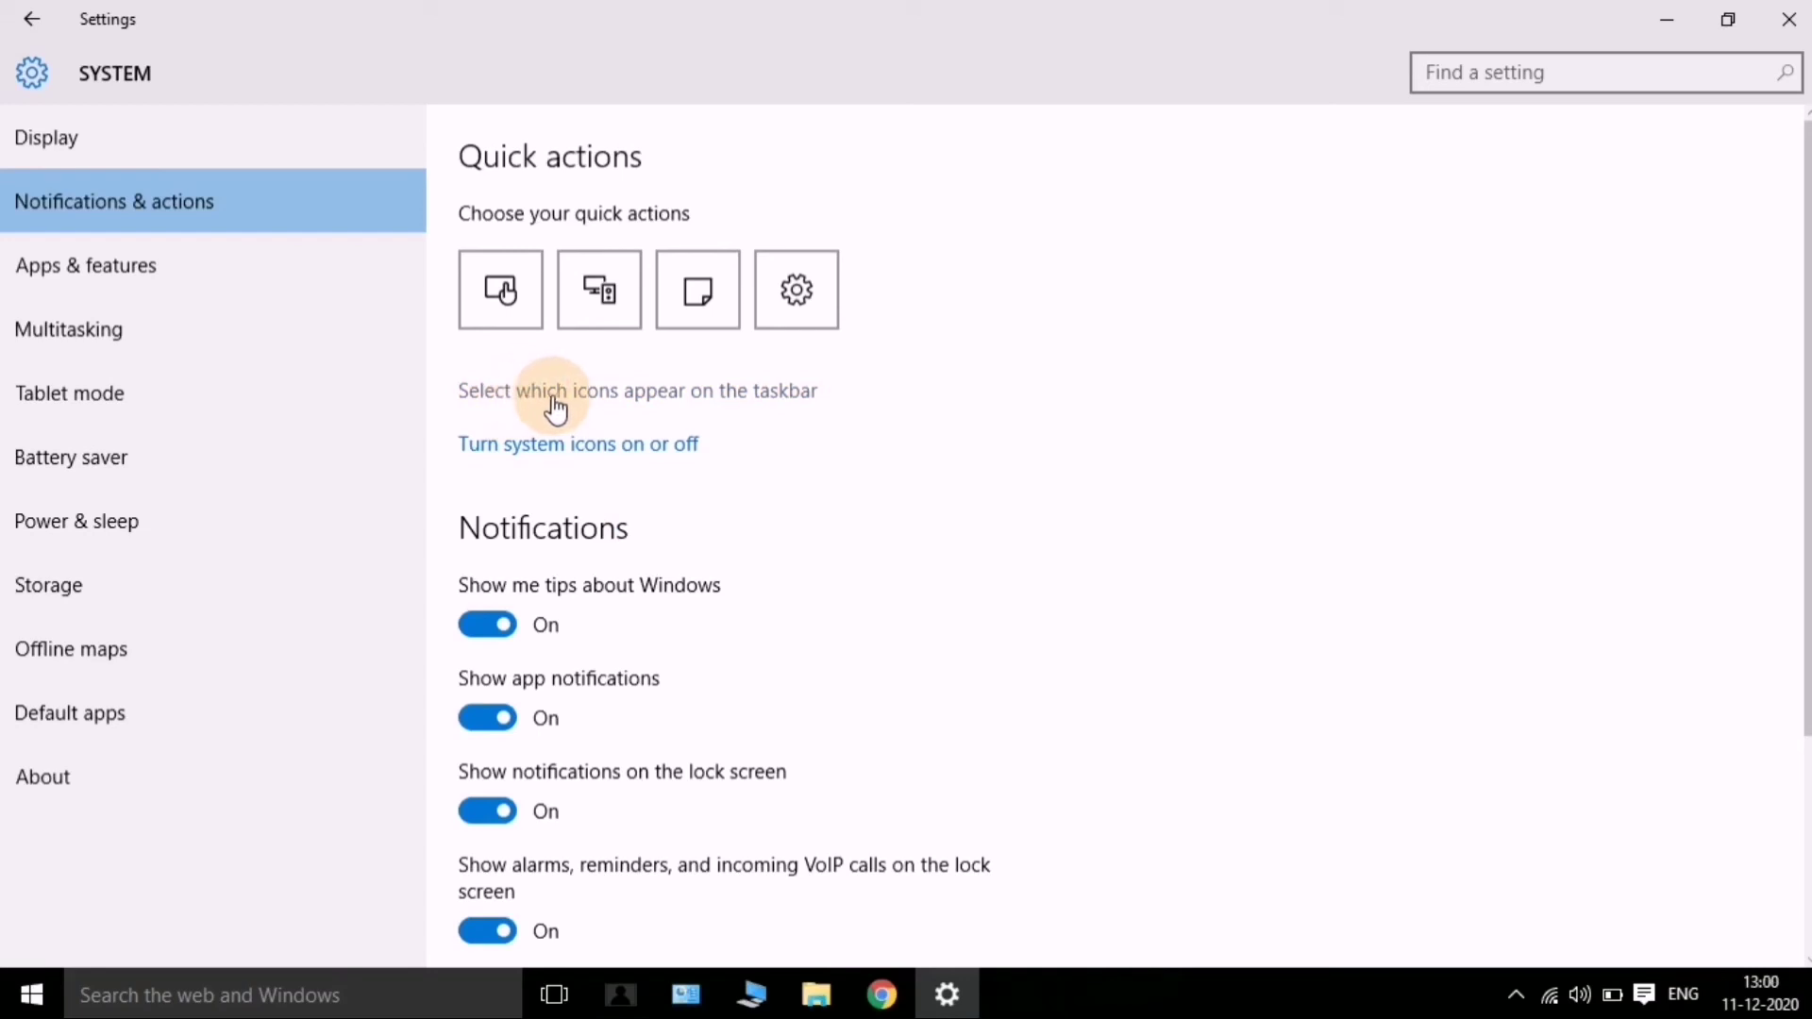
pyautogui.scroll(-3, 525, 433)
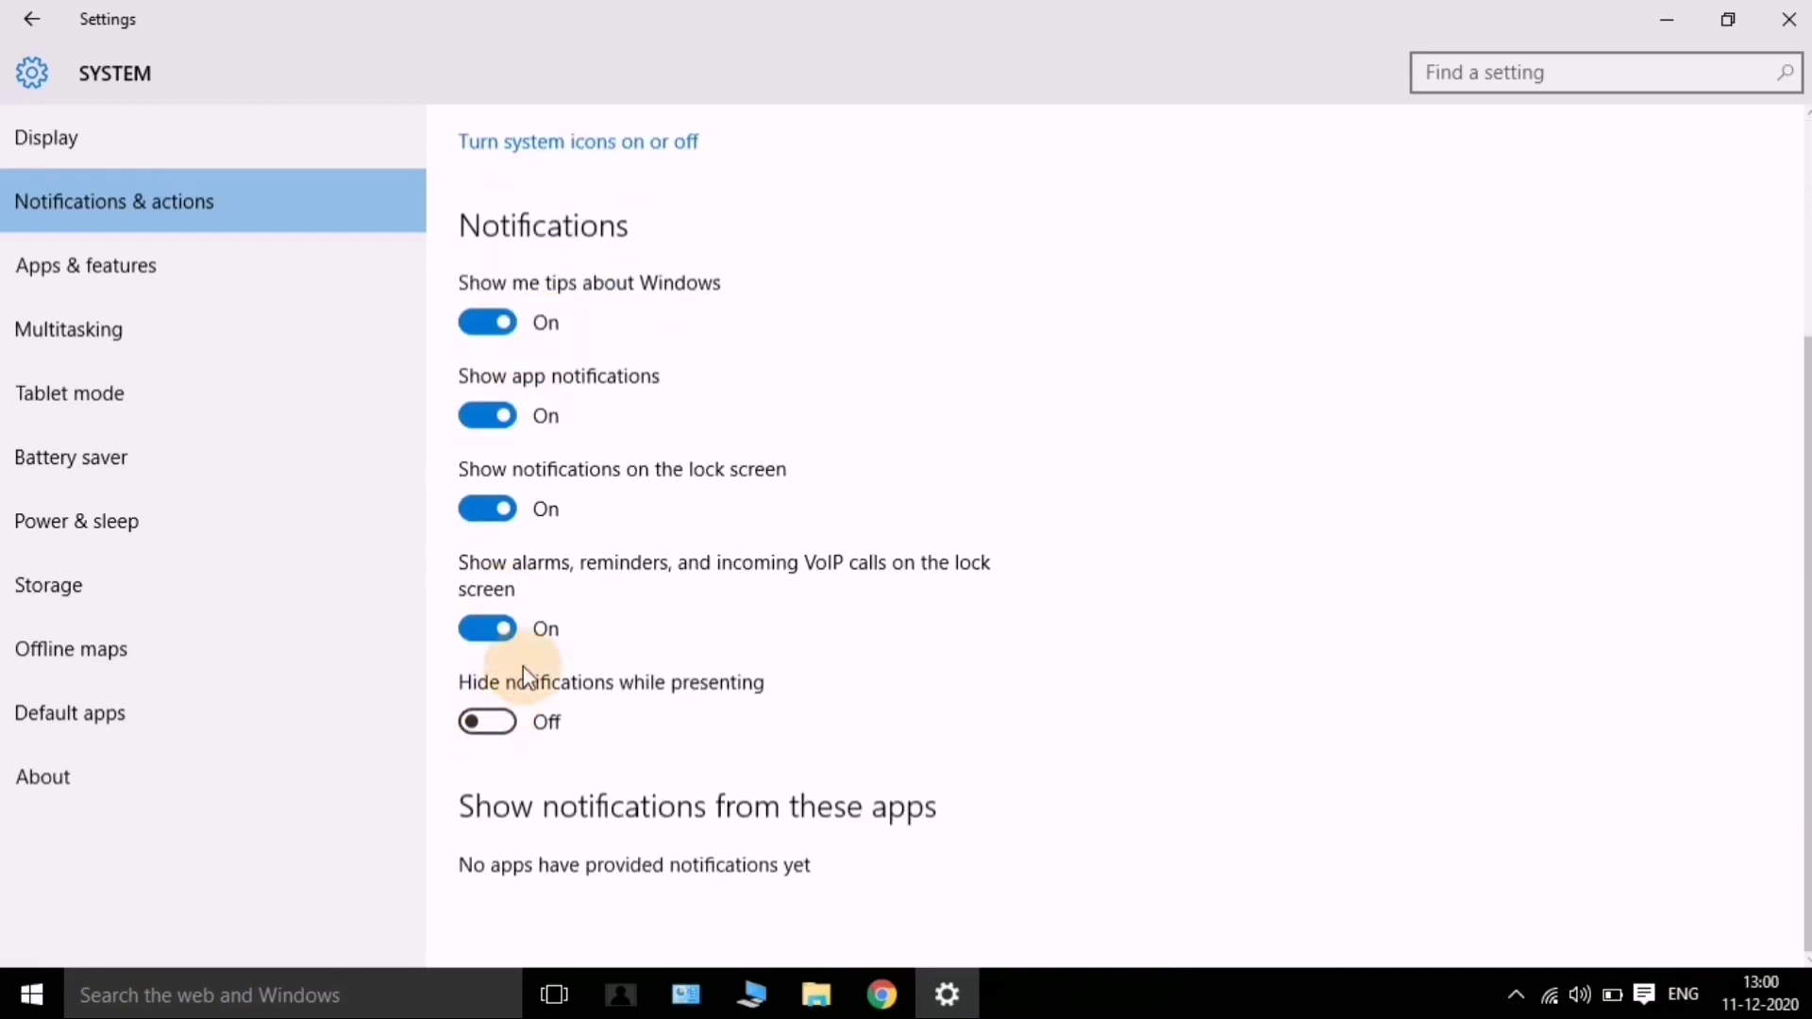
pyautogui.scroll(3, 564, 466)
pyautogui.scroll(-2, 566, 468)
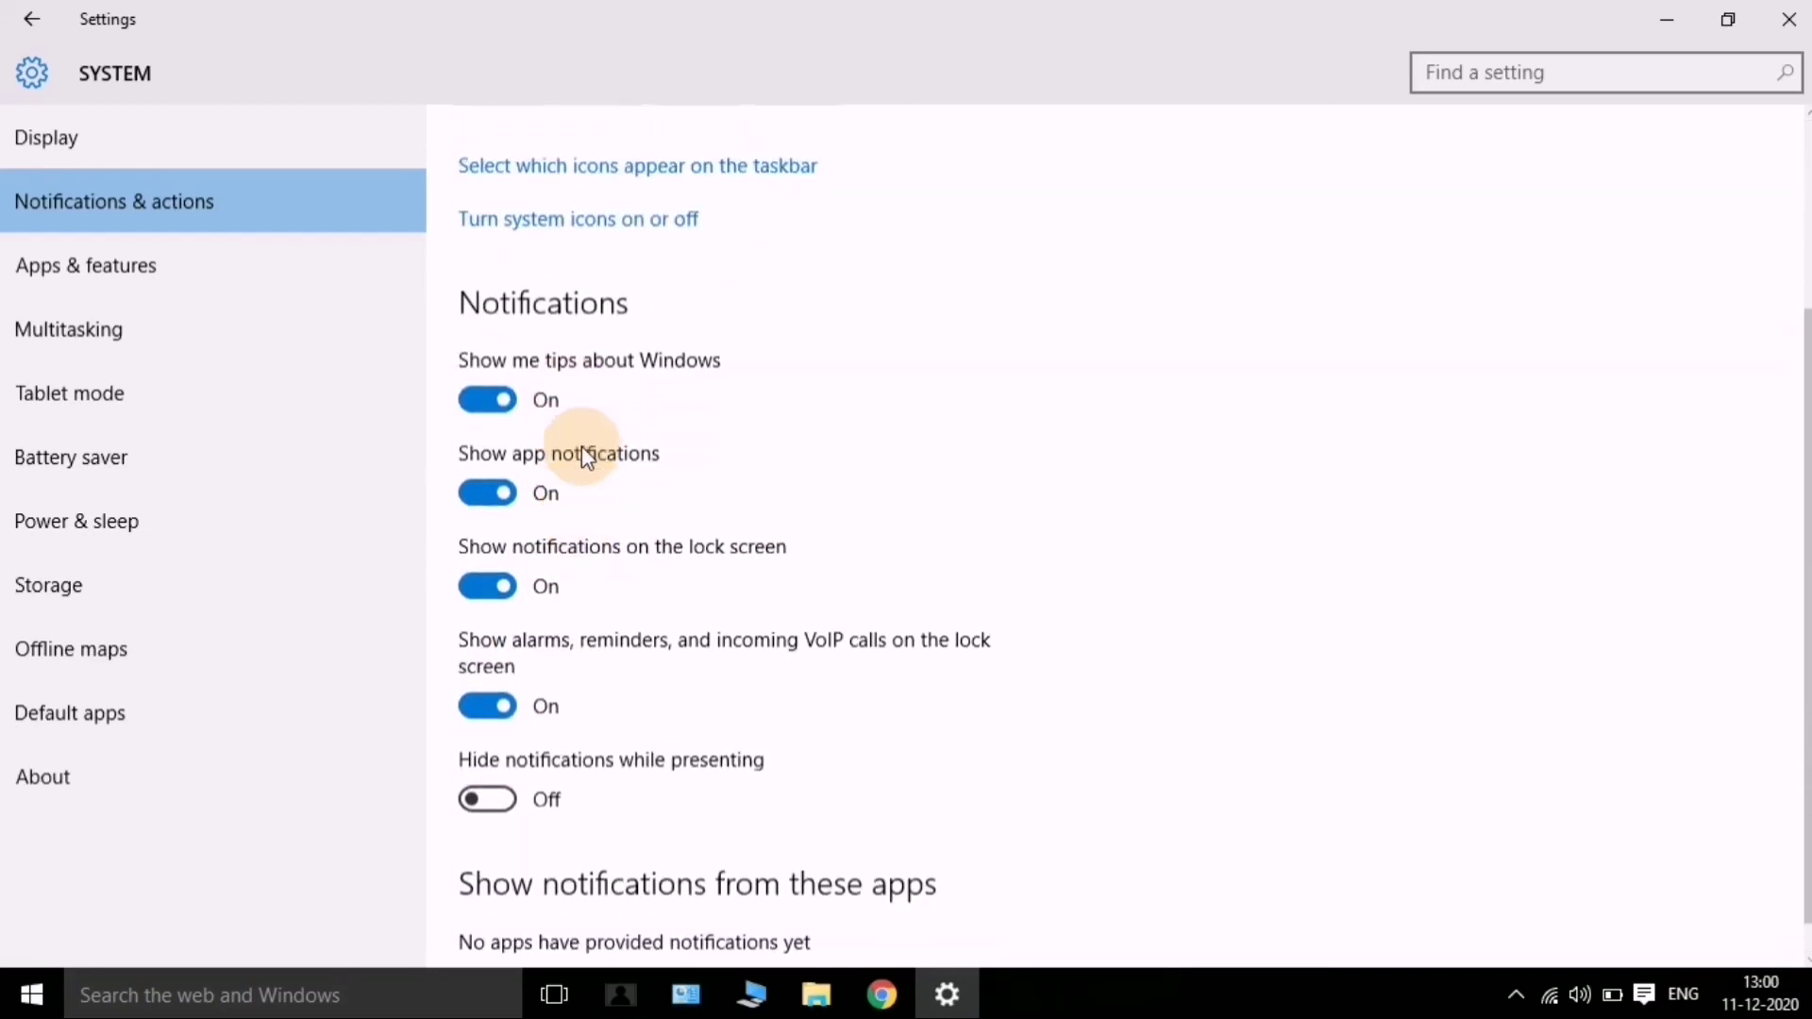
pyautogui.scroll(2, 578, 446)
pyautogui.scroll(-1, 582, 458)
pyautogui.scroll(-2, 583, 457)
pyautogui.scroll(3, 584, 460)
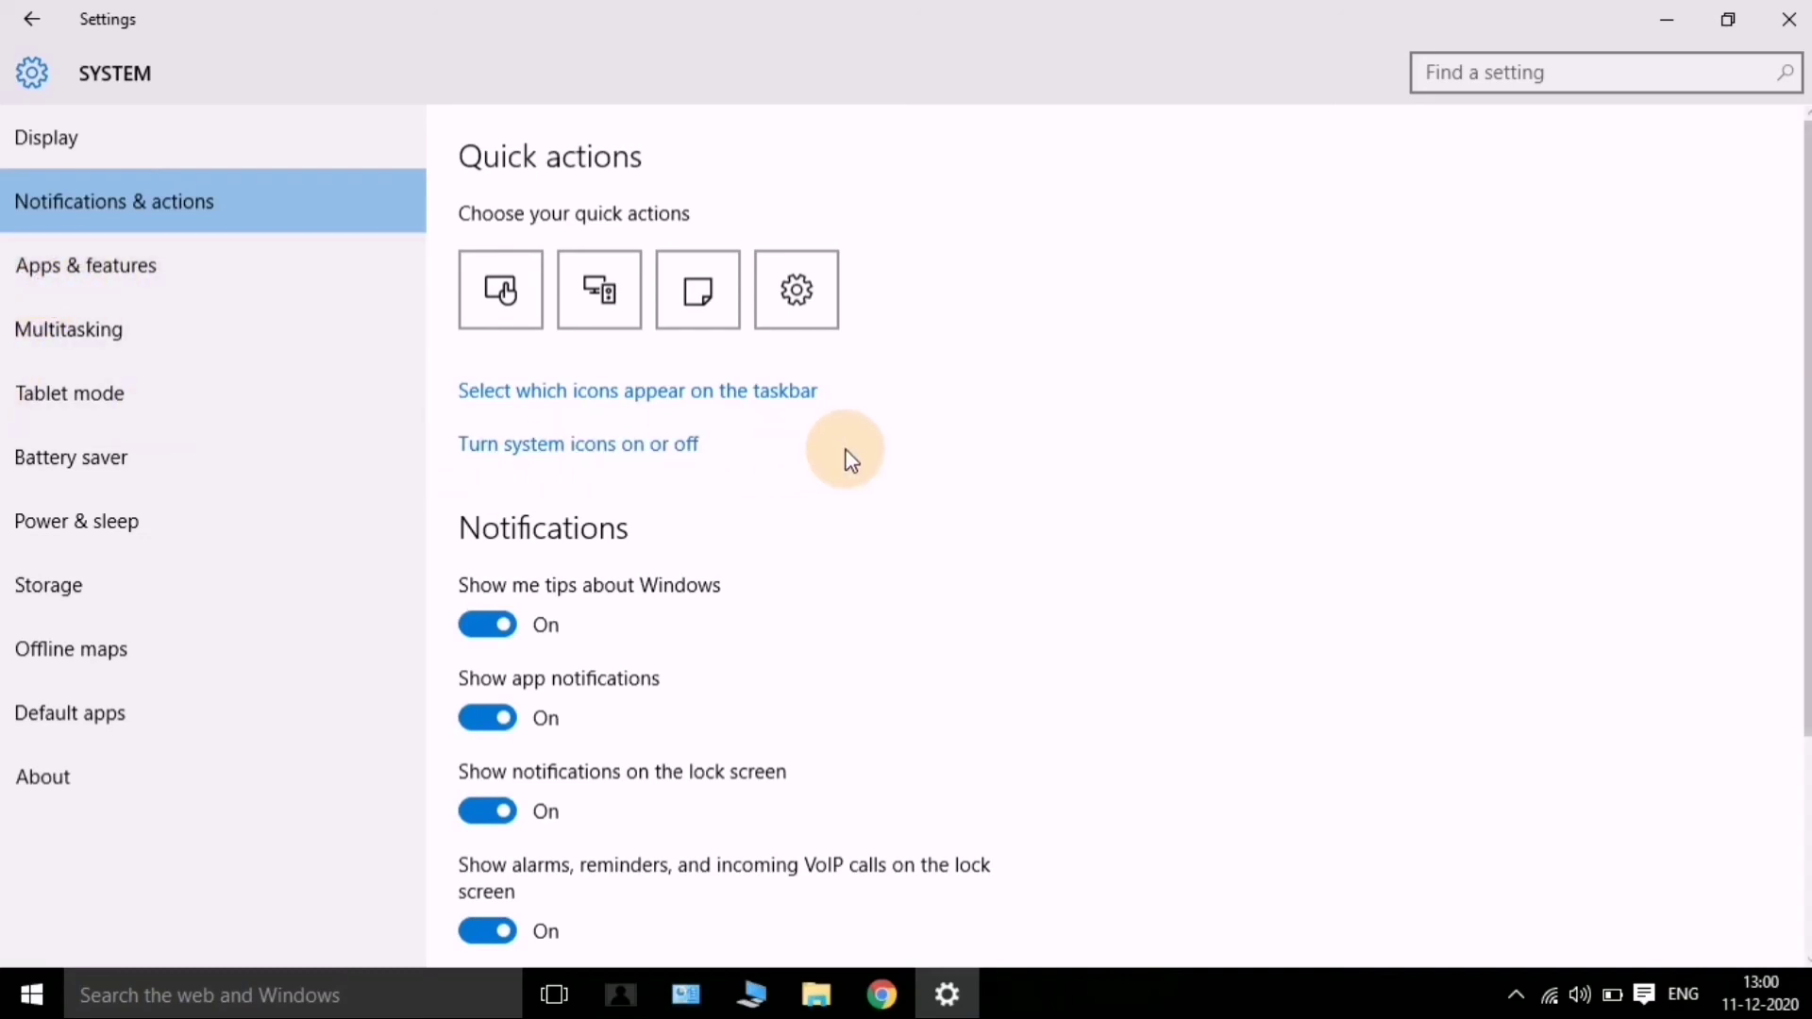
# Open the Apps & features settings.
pyautogui.click(73, 268)
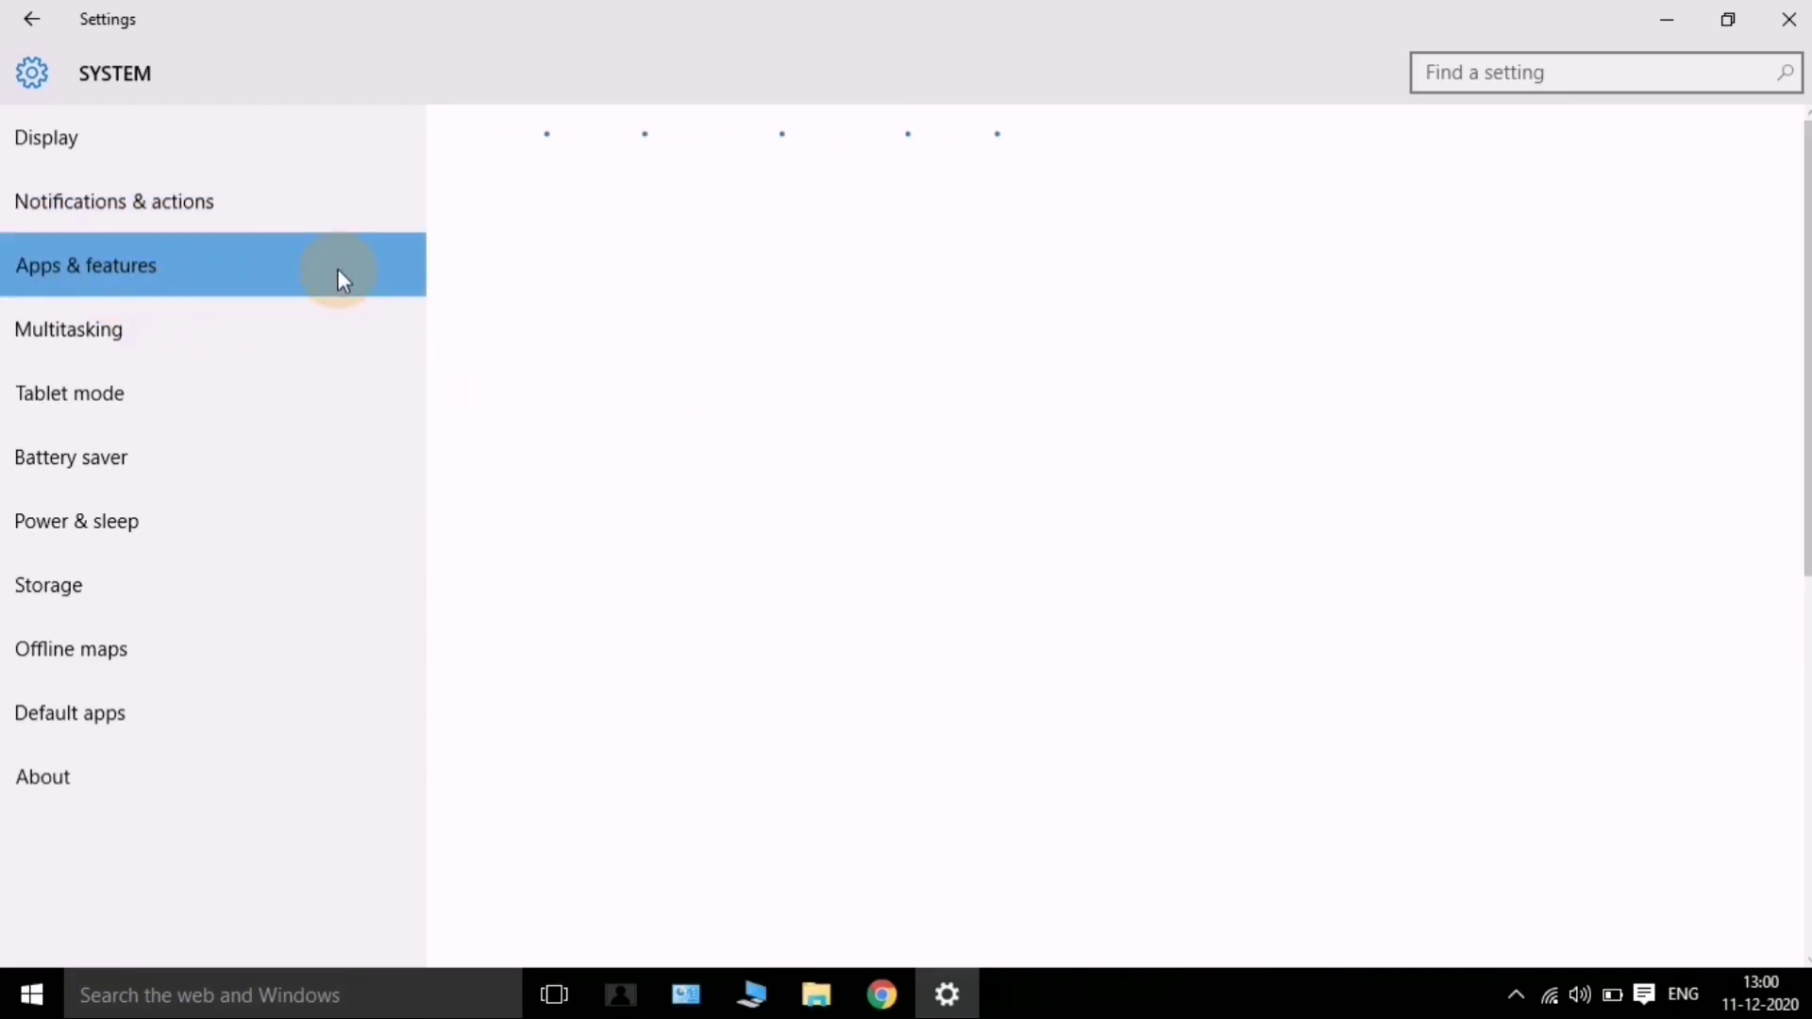